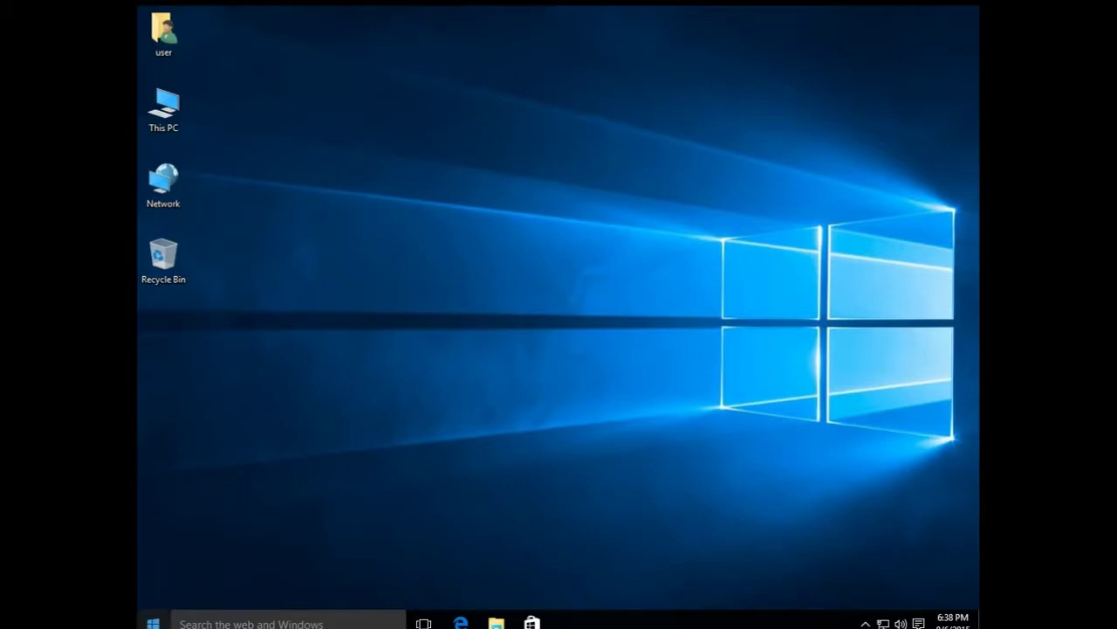
Open the Start menu from the Windows 10 taskbar.
click(153, 622)
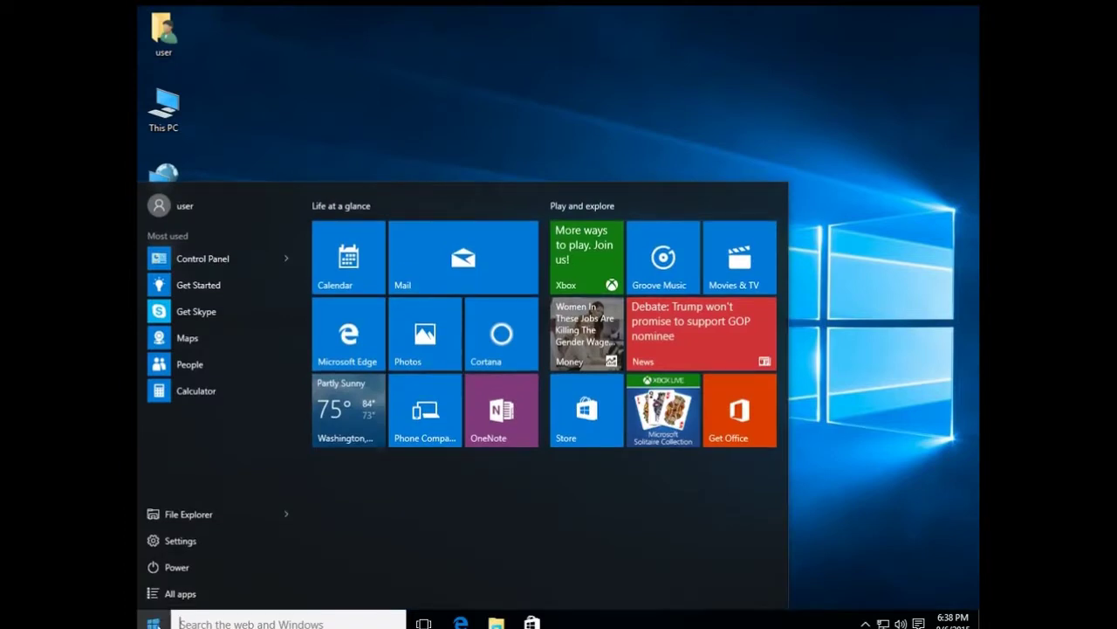
Open Settings > Update & security to view the pending cumulative update KB3081424.
click(179, 540)
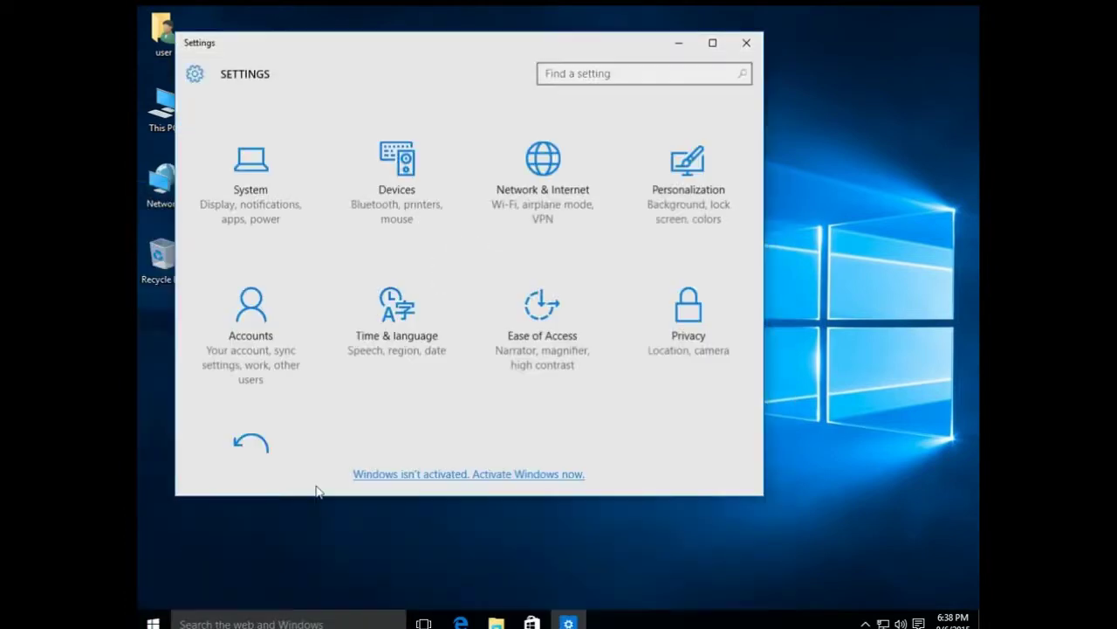
scroll(327, 395, down, 2)
click(273, 353)
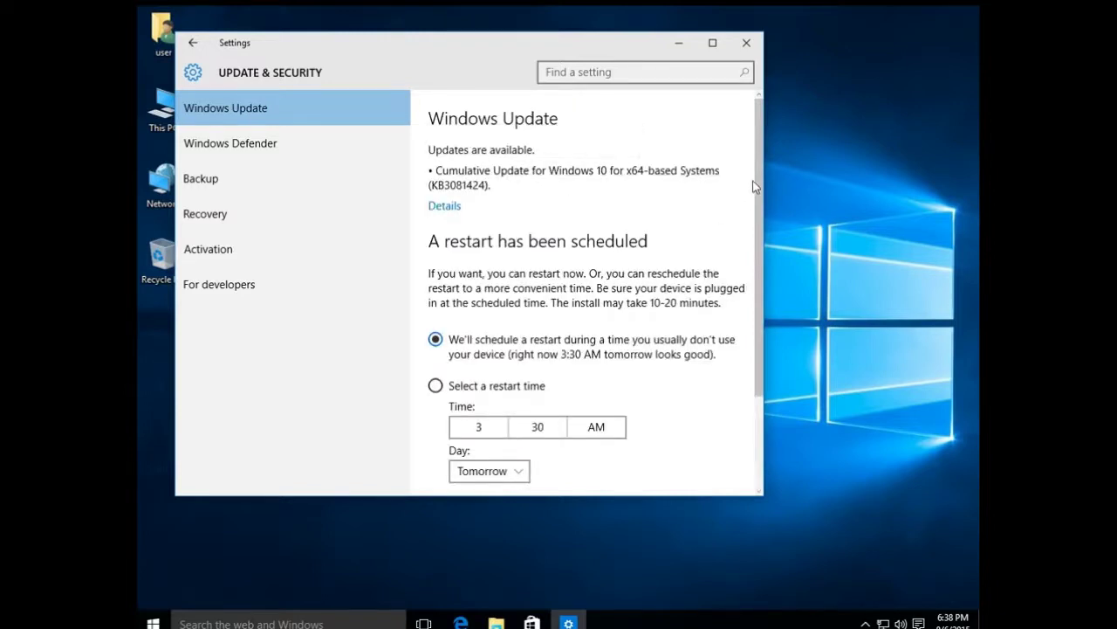
mouse_move(760, 168)
mouse_down()
mouse_move(754, 212)
mouse_move(756, 176)
mouse_up()
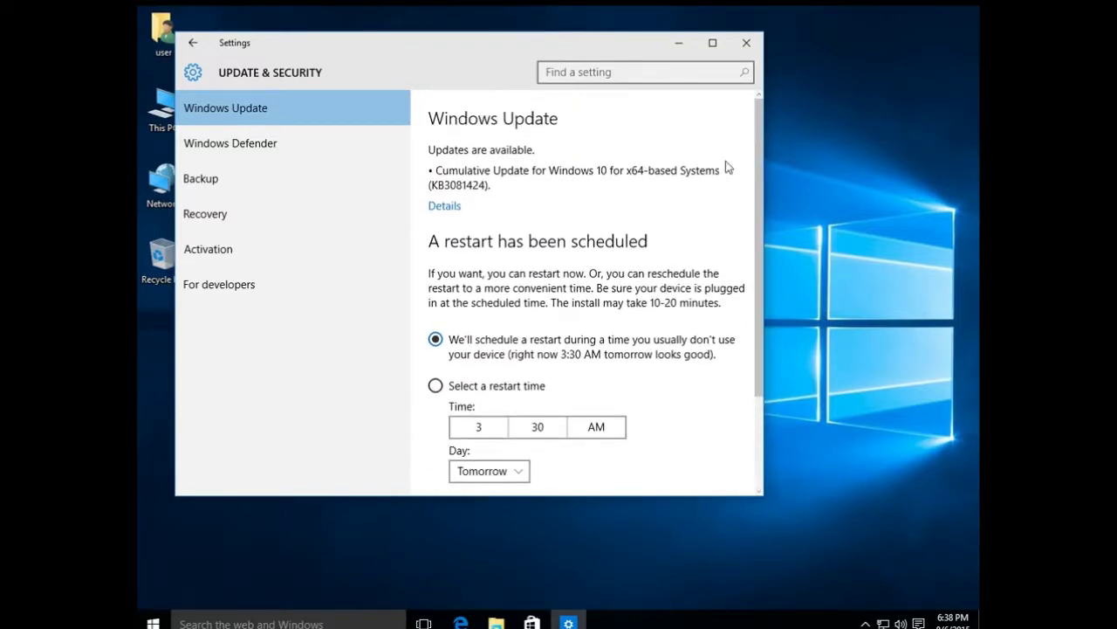
Close Settings and open Control Panel by searching for 'control'.
click(747, 48)
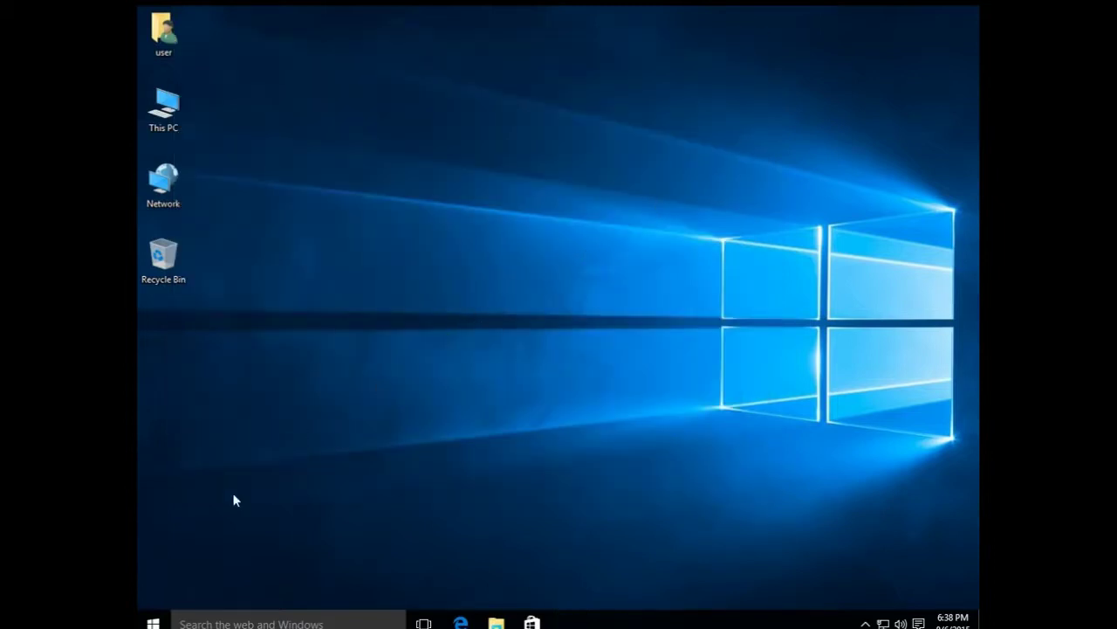
click(221, 624)
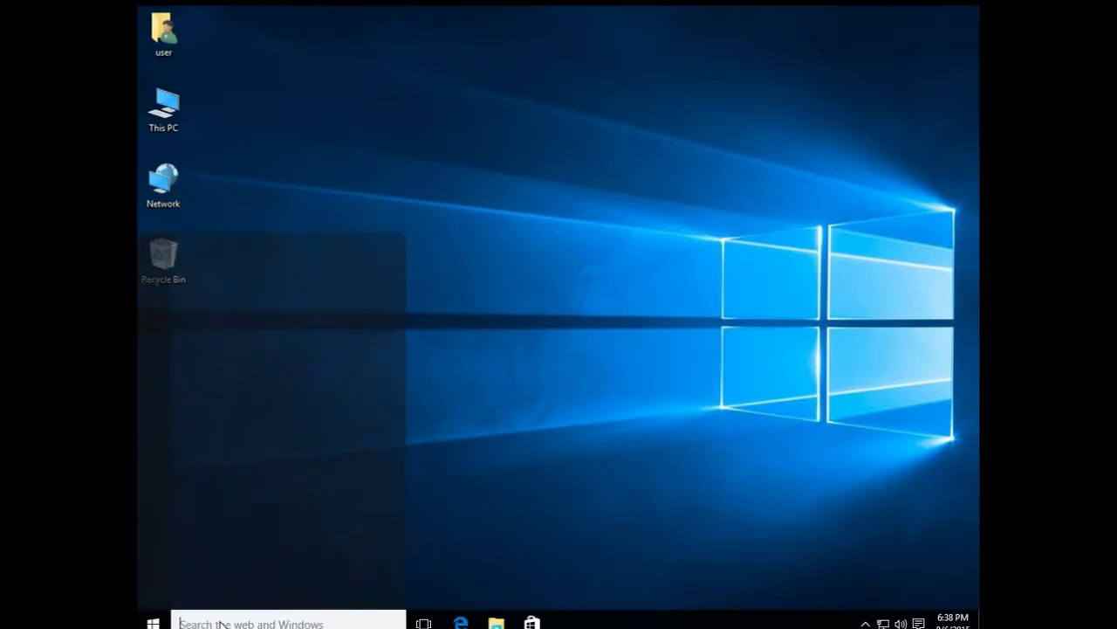
text(control)
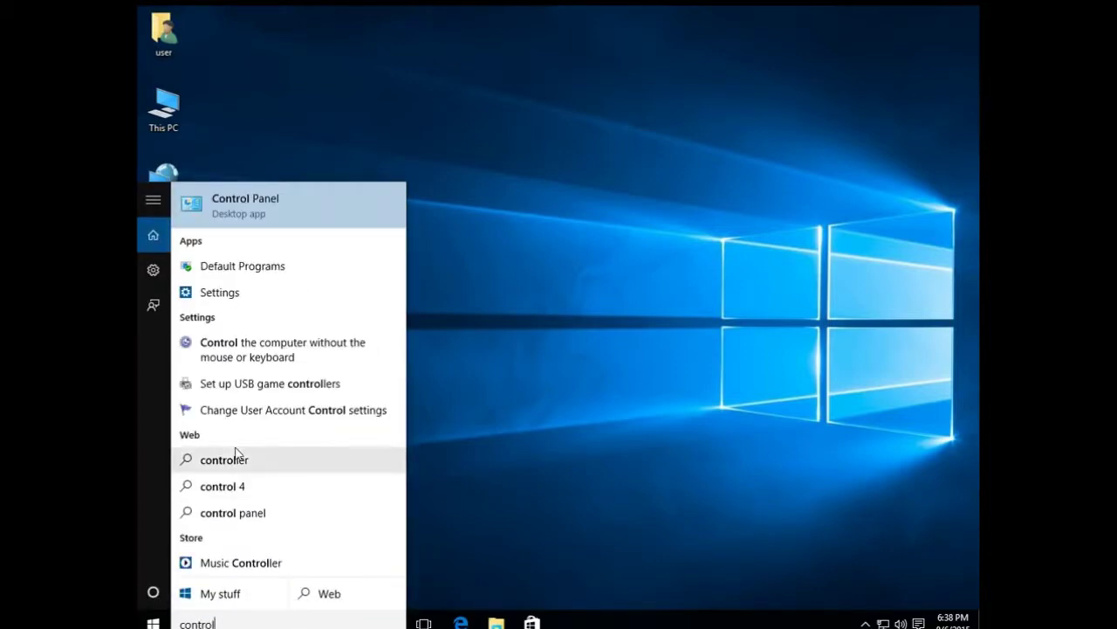
click(270, 206)
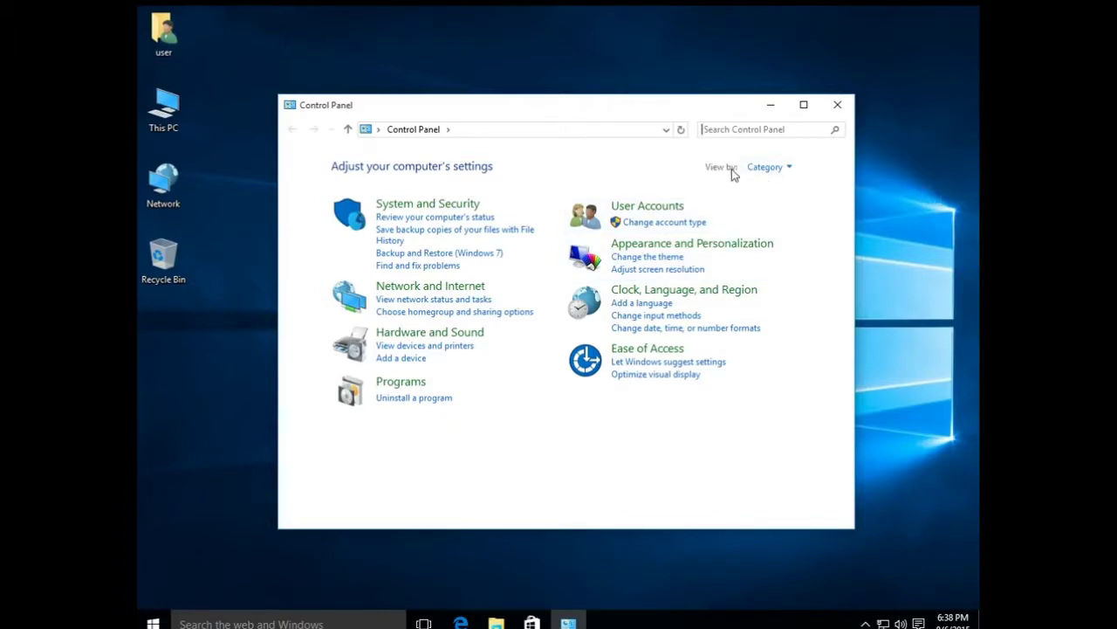
View Control Panel as Large icons and launch Services from Administrative Tools.
click(772, 169)
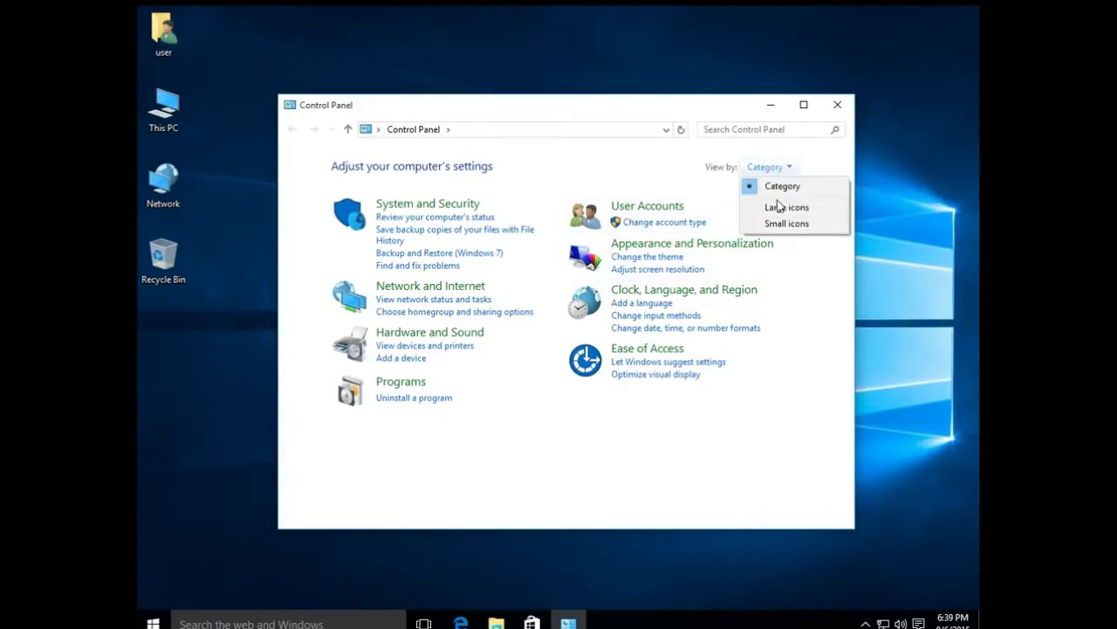
click(779, 207)
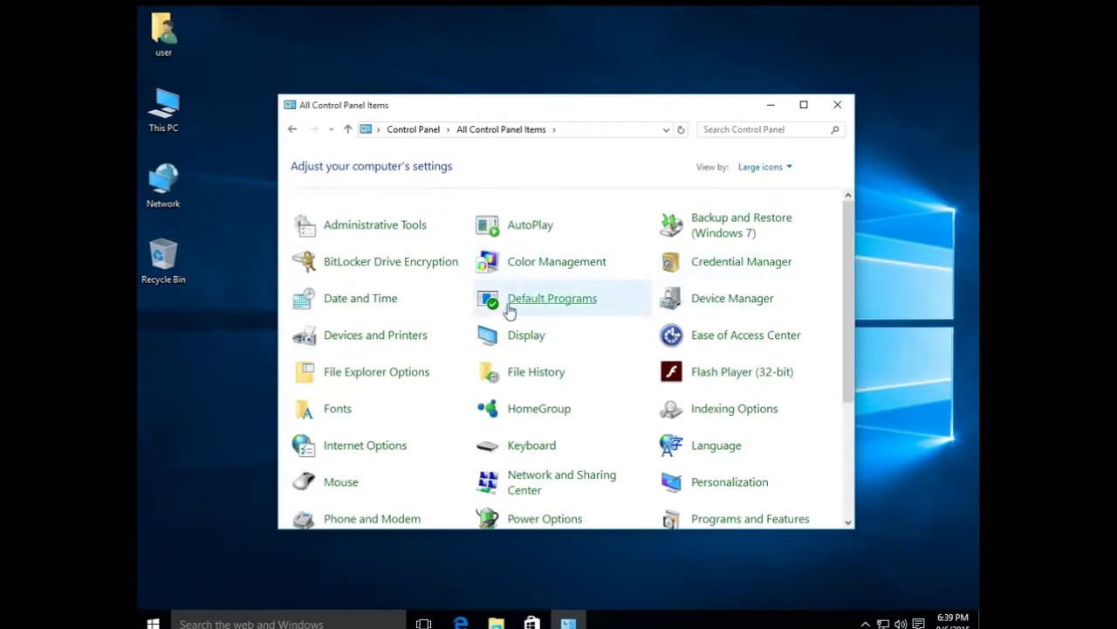
click(370, 227)
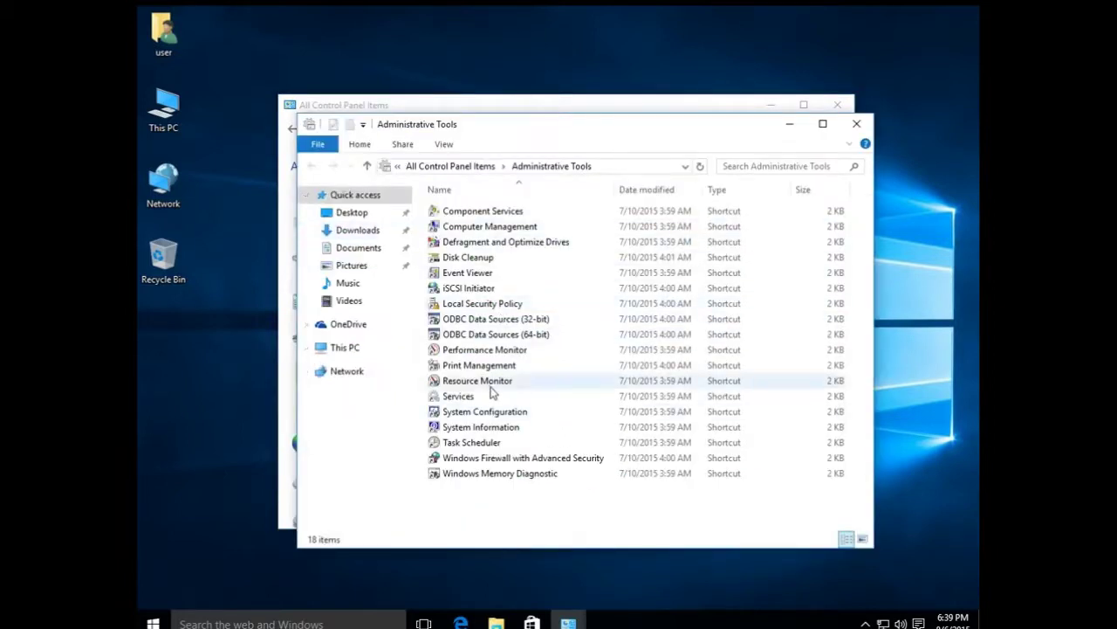
click(468, 399)
double_click(467, 398)
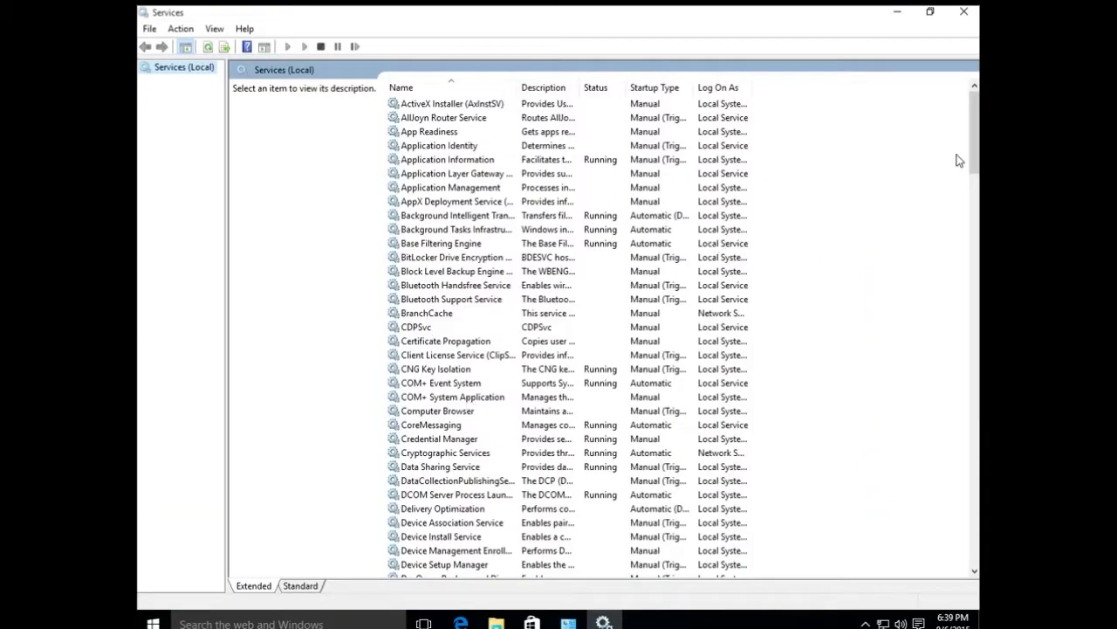
Stop the Windows Update service and set its startup type to Disabled.
drag(975, 111, 971, 515)
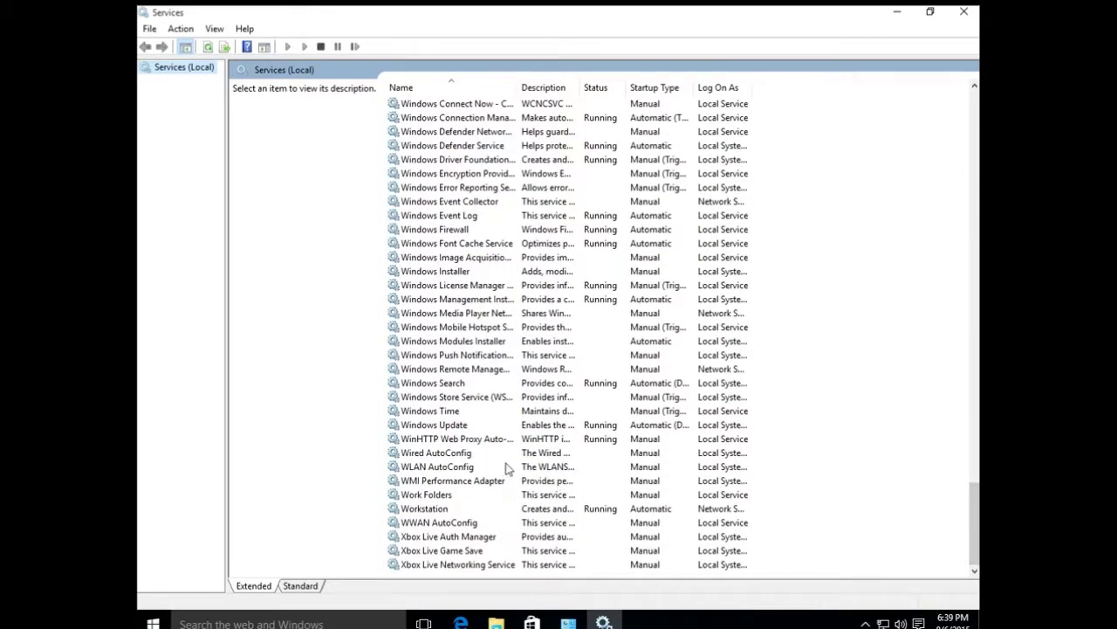
double_click(447, 426)
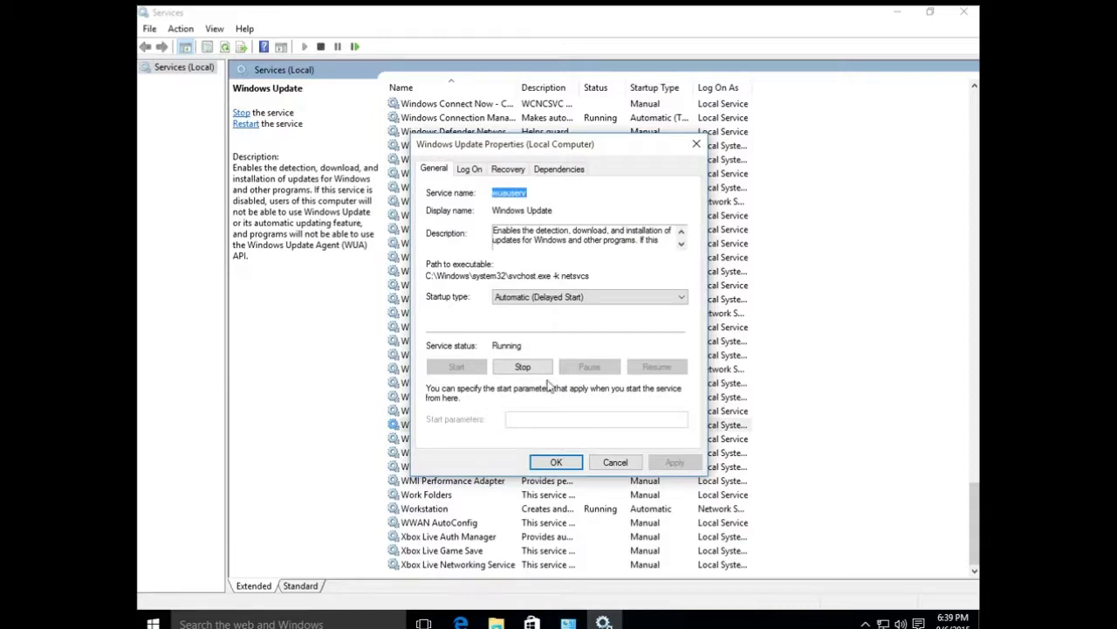
click(523, 367)
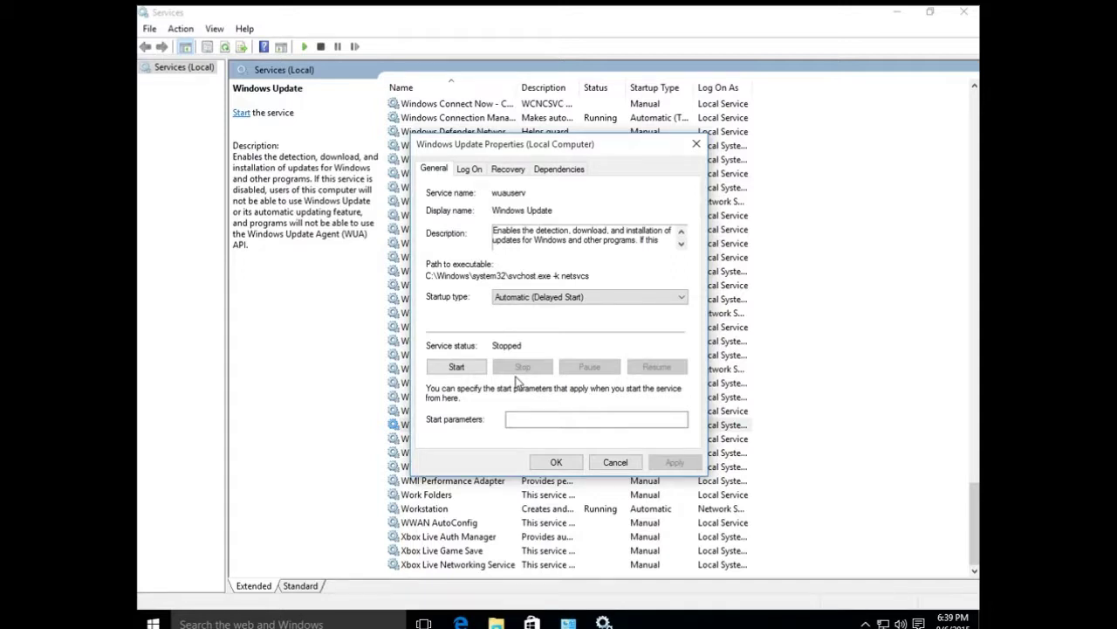
click(531, 296)
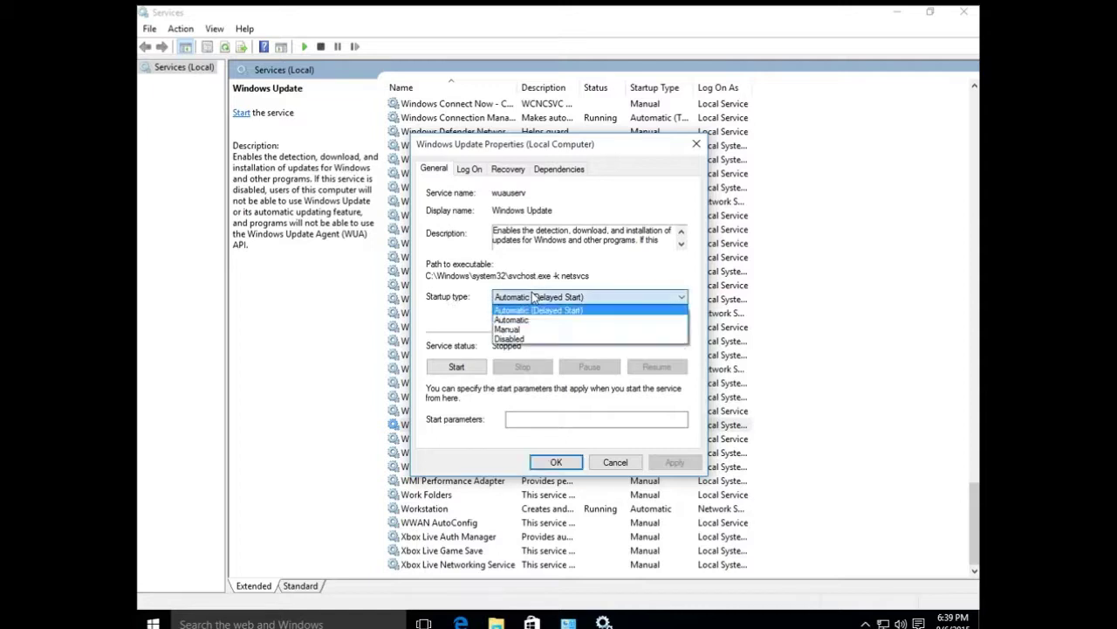
click(528, 340)
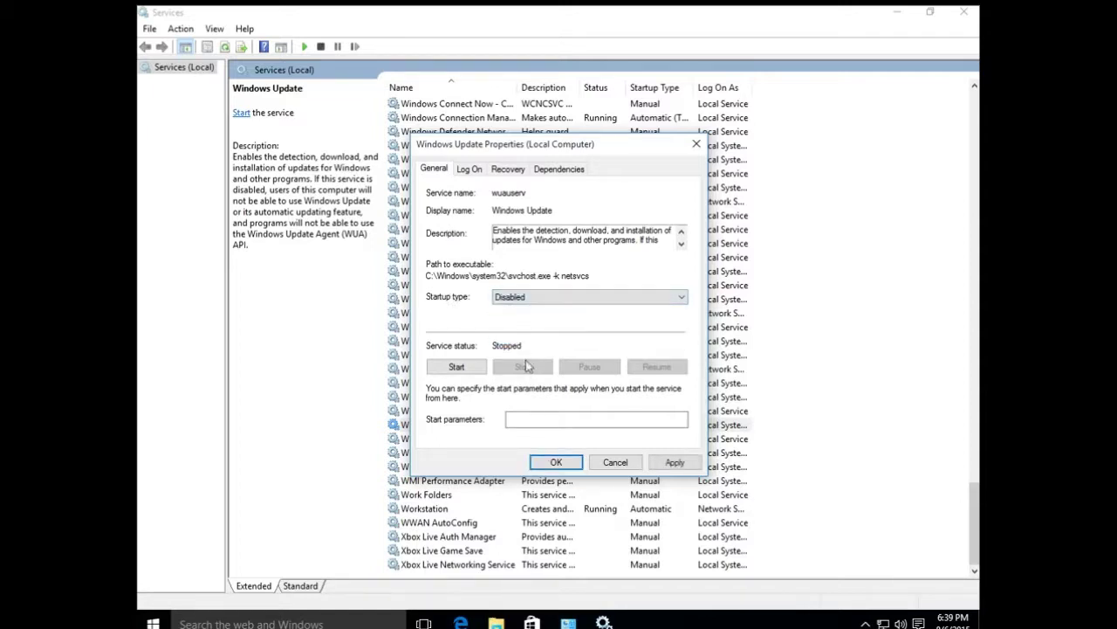
click(556, 463)
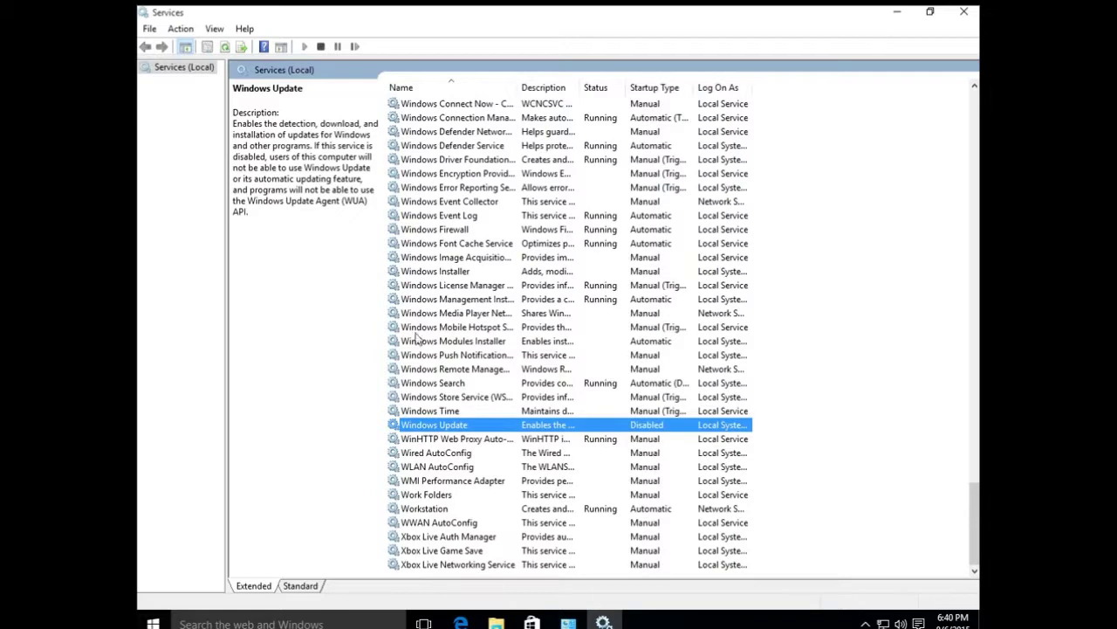
Set Windows Update back to Automatic (Delayed Start) and start the service.
double_click(444, 428)
click(526, 296)
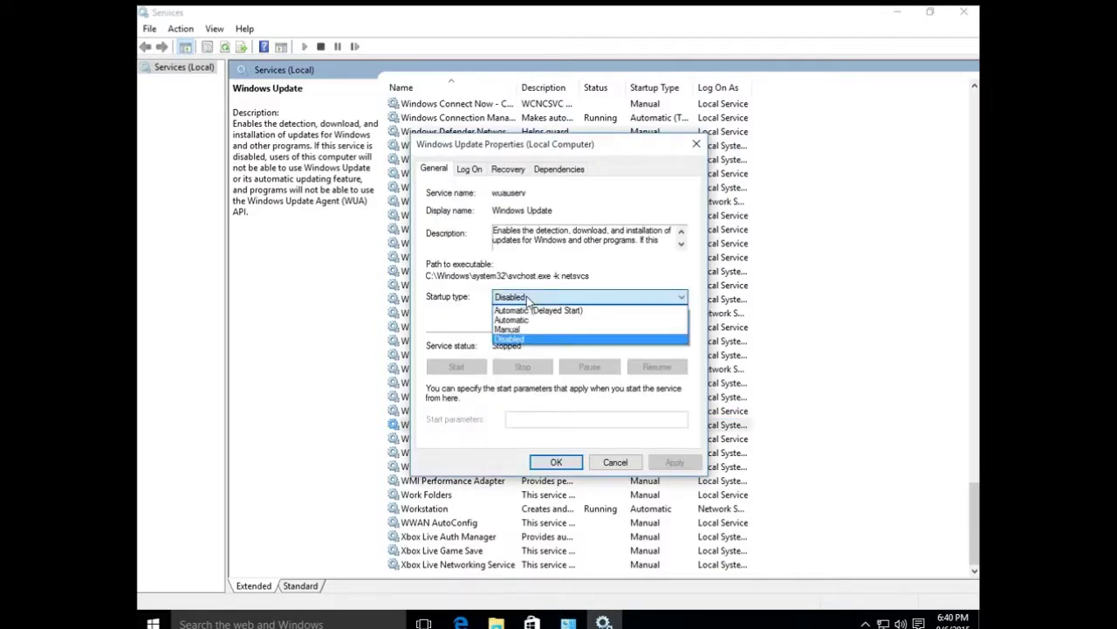
click(532, 310)
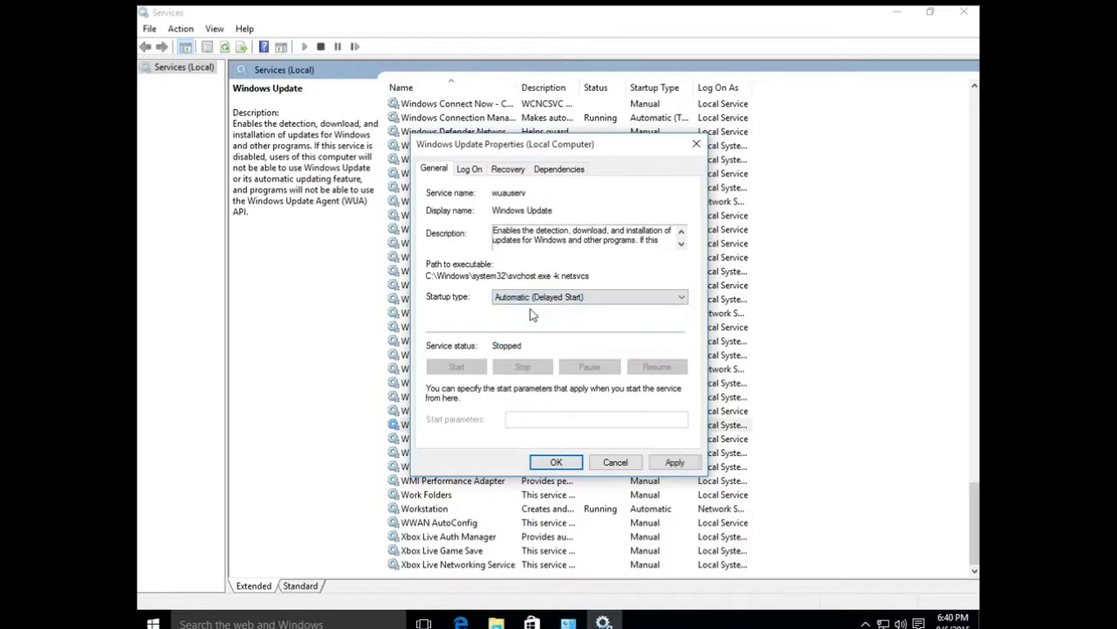
click(675, 464)
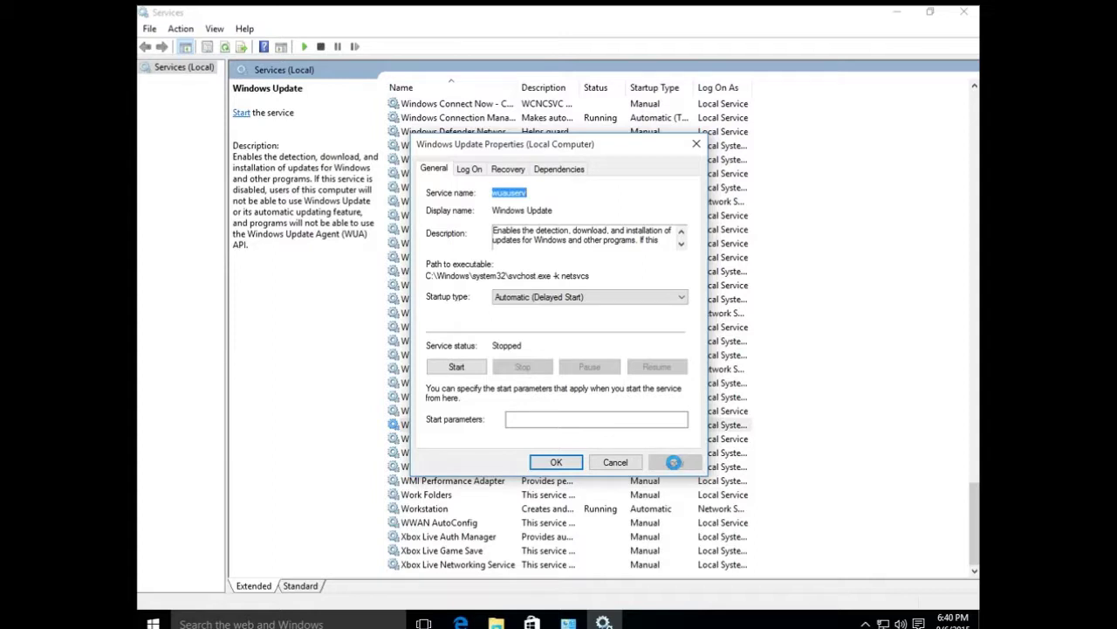
click(464, 369)
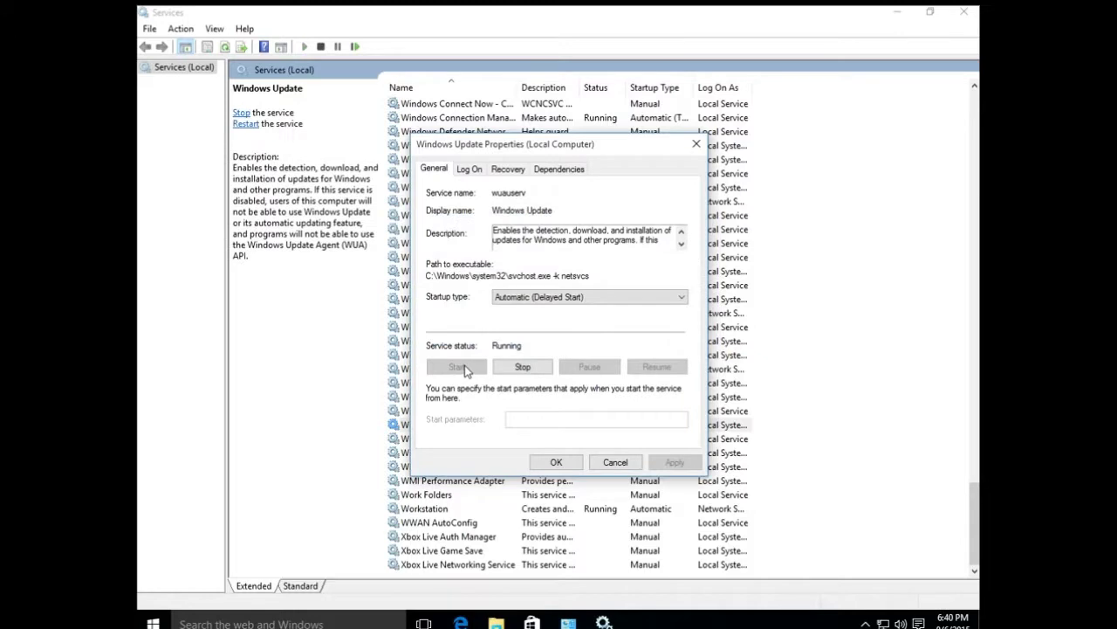
click(555, 463)
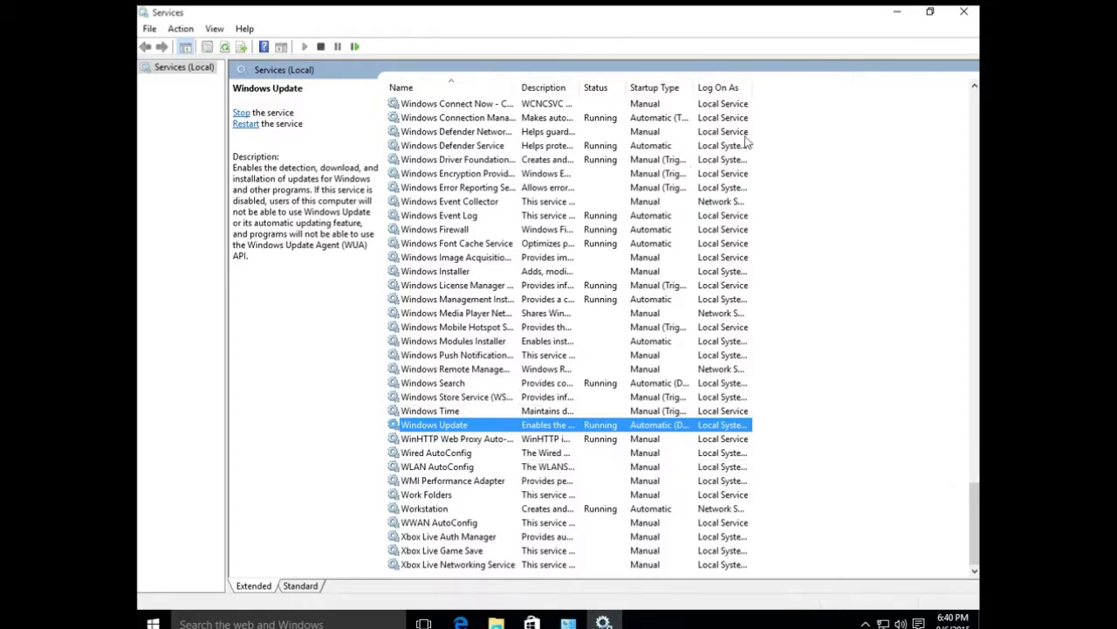
Close Services, Administrative Tools and Control Panel.
click(965, 14)
click(859, 125)
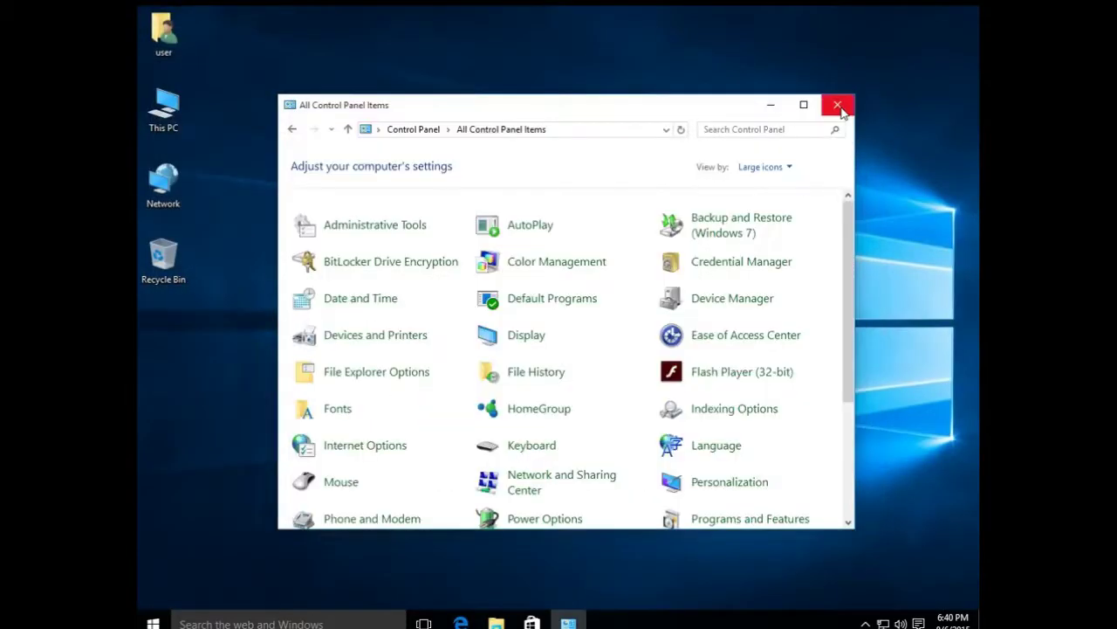
click(839, 104)
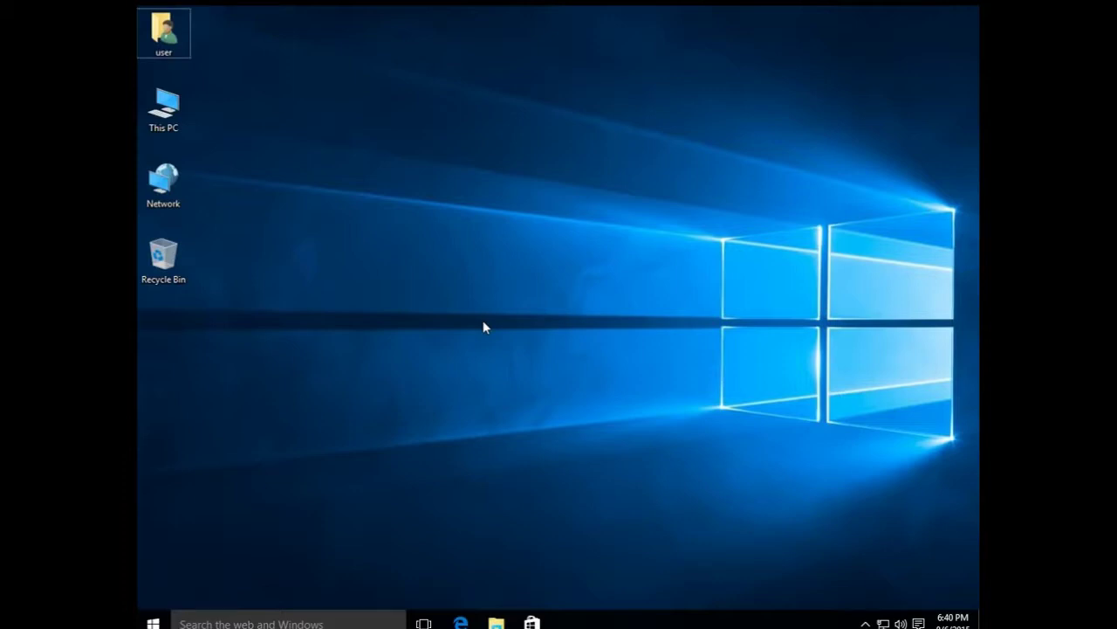
Launch mmc from the Run box as administrator and maximize the Console1 window.
key(super+r)
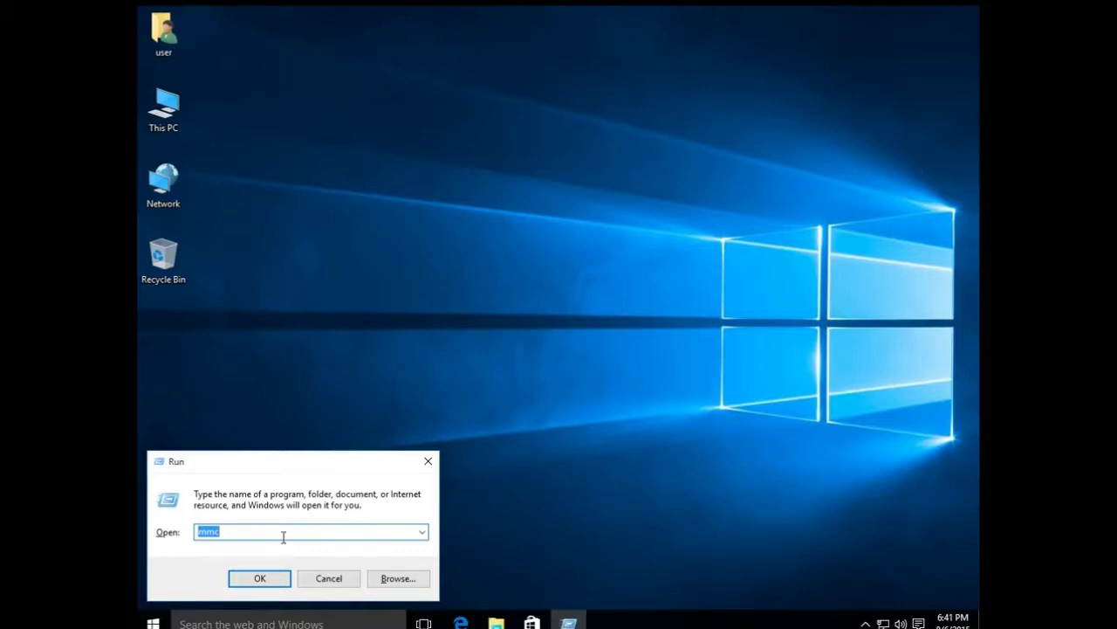
click(264, 578)
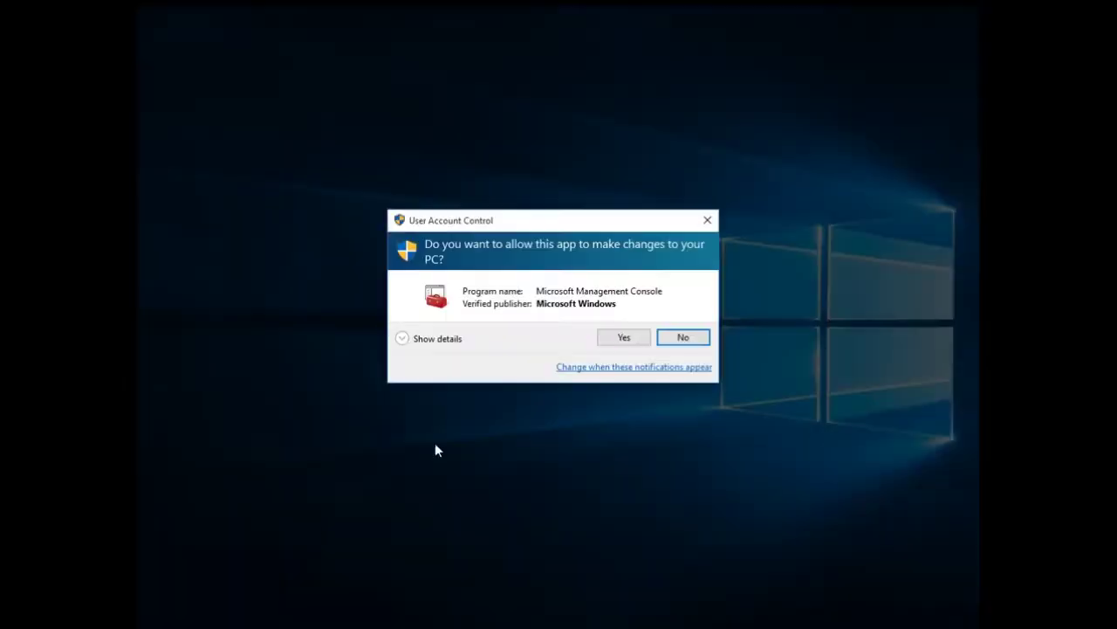
click(625, 340)
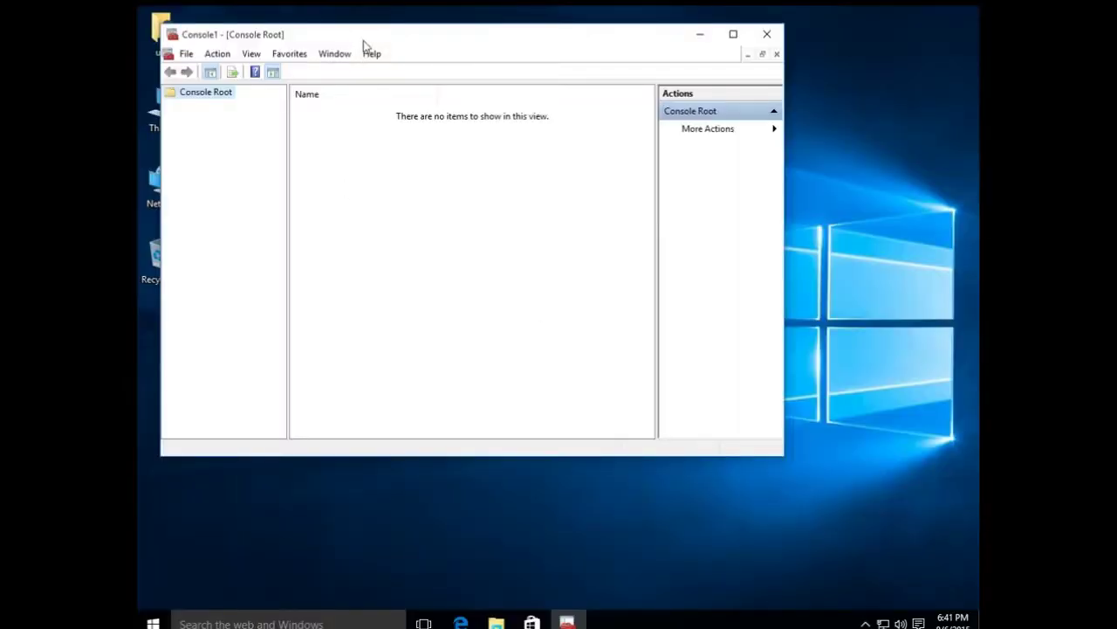
double_click(422, 39)
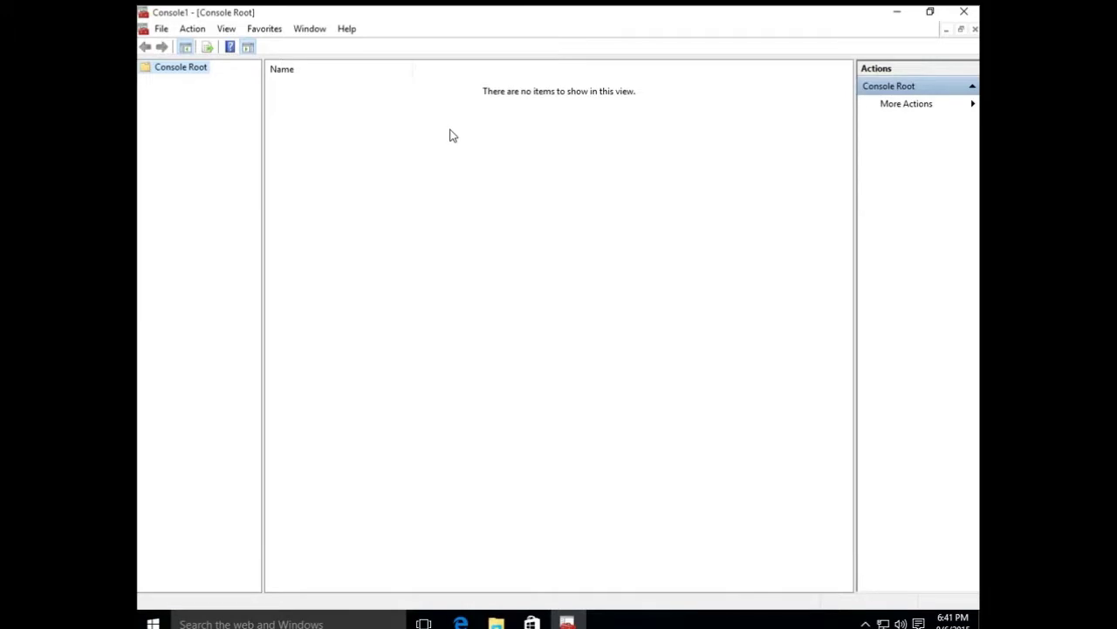
click(162, 31)
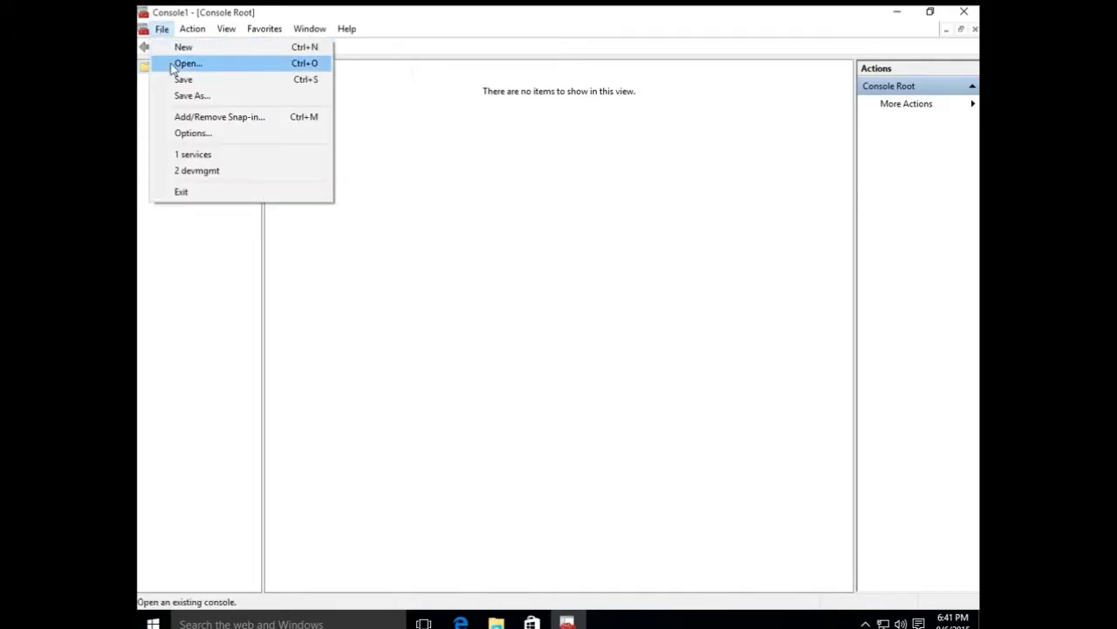
Add the Group Policy Object snap-in for Local Computer to Console1.
click(201, 117)
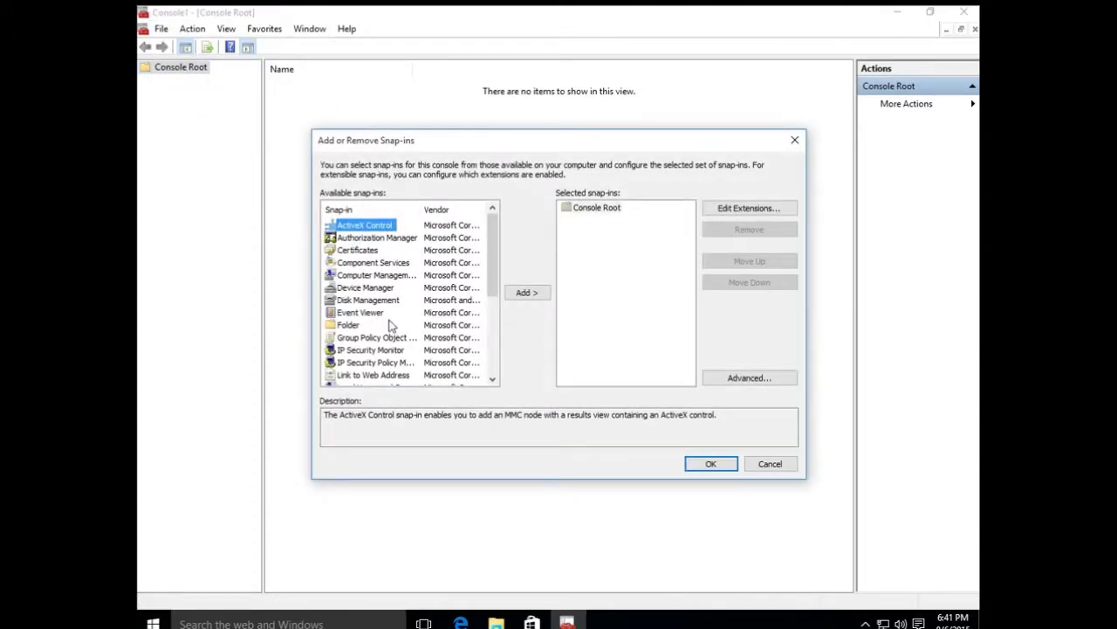
double_click(369, 338)
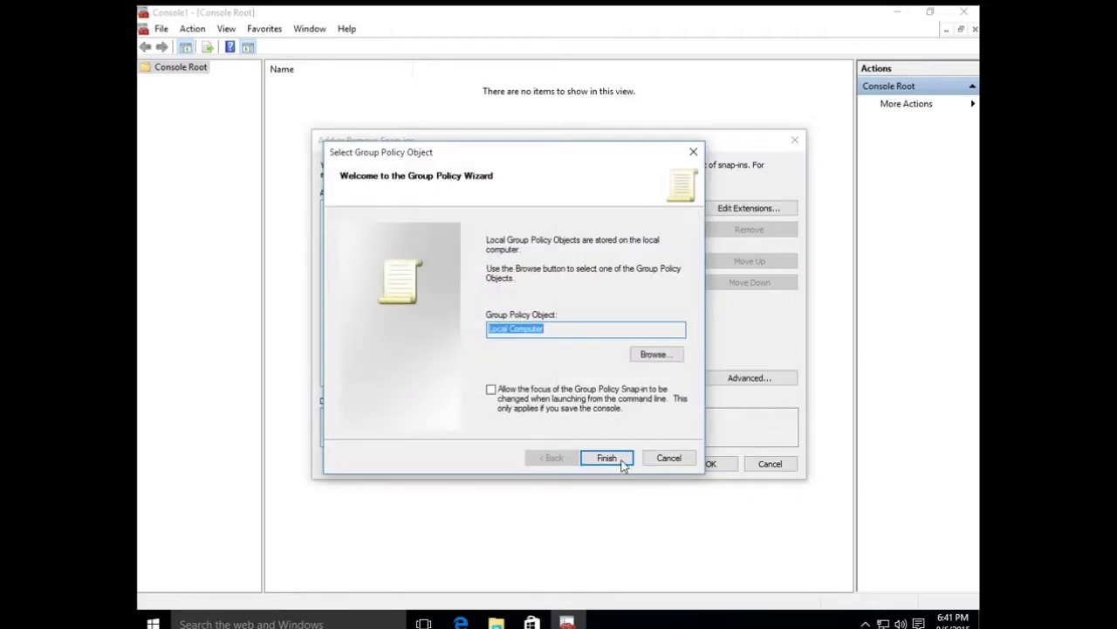
click(607, 459)
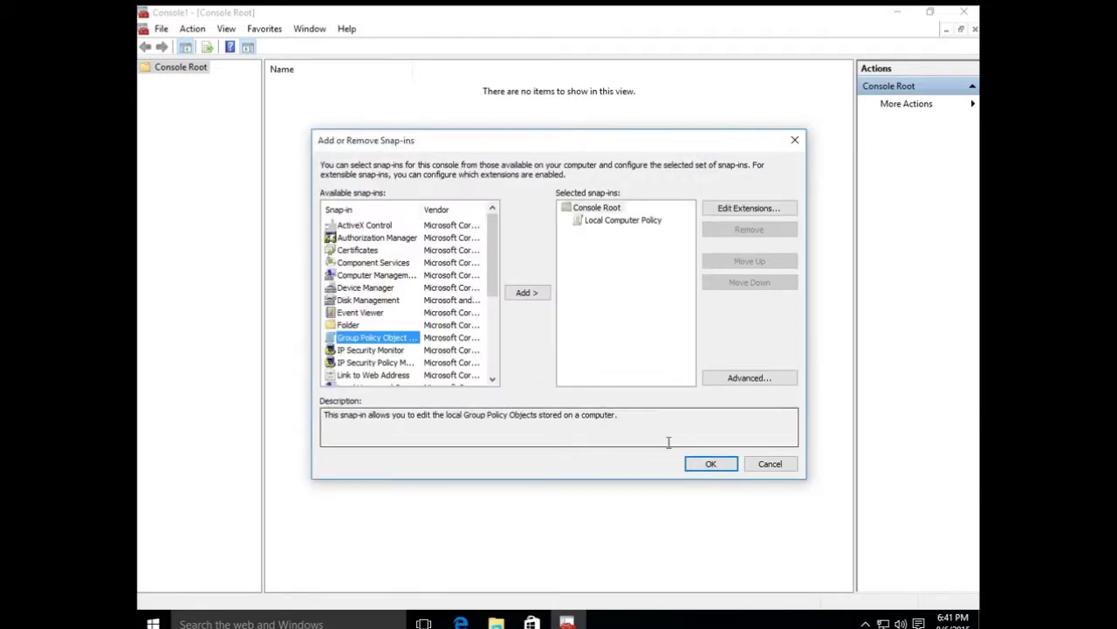
click(711, 465)
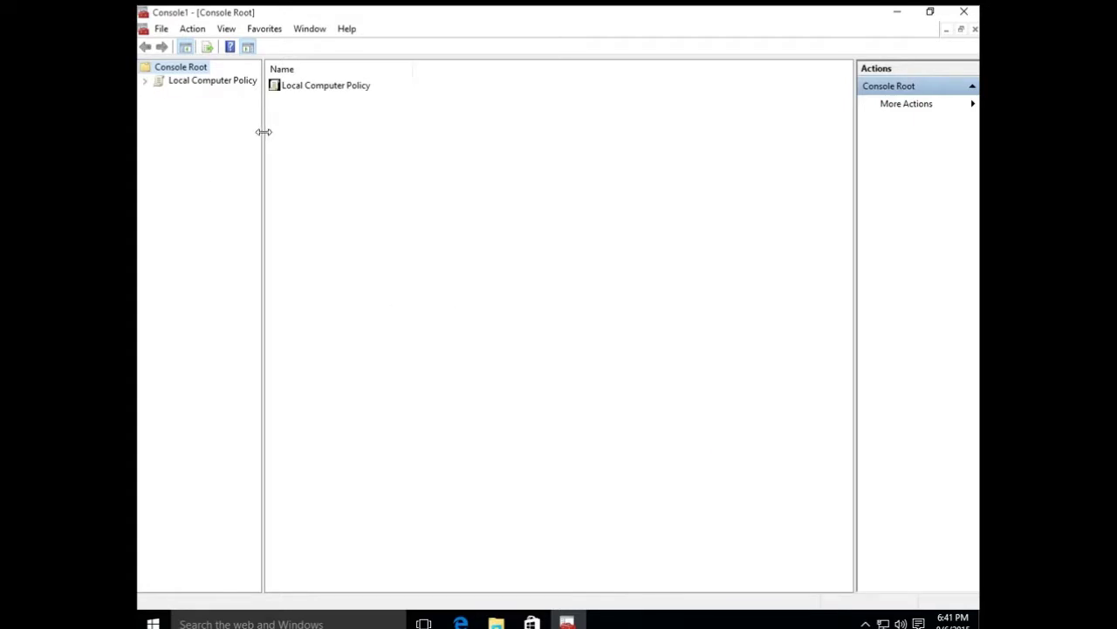
Browse Computer Configuration > Administrative Templates > Windows Components > Windows Update and open Configure Automatic Updates.
drag(261, 130, 293, 135)
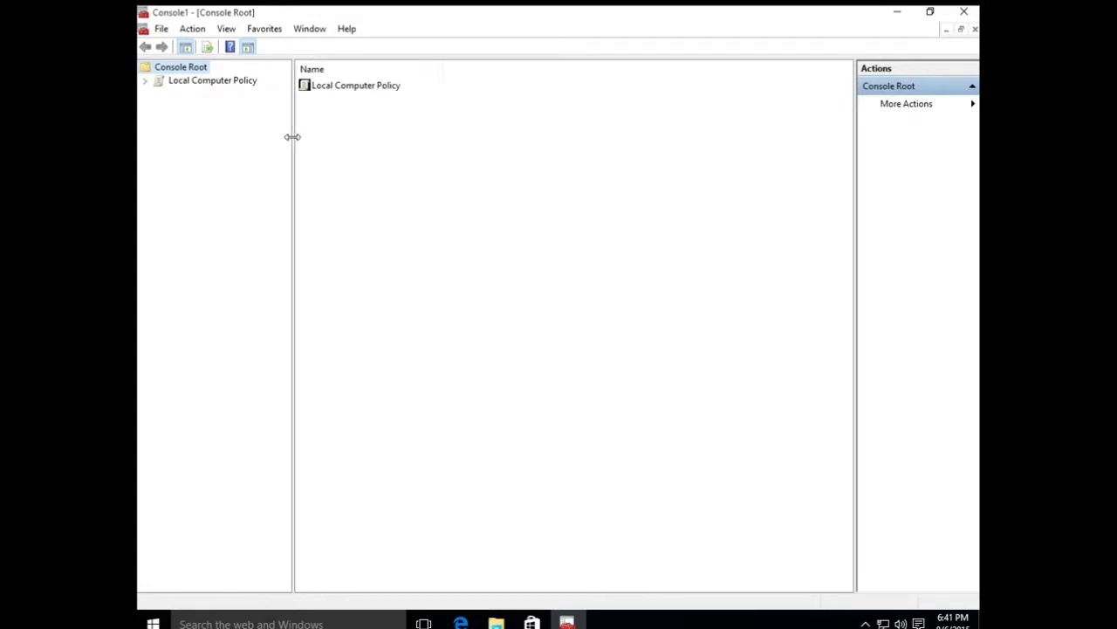
click(146, 82)
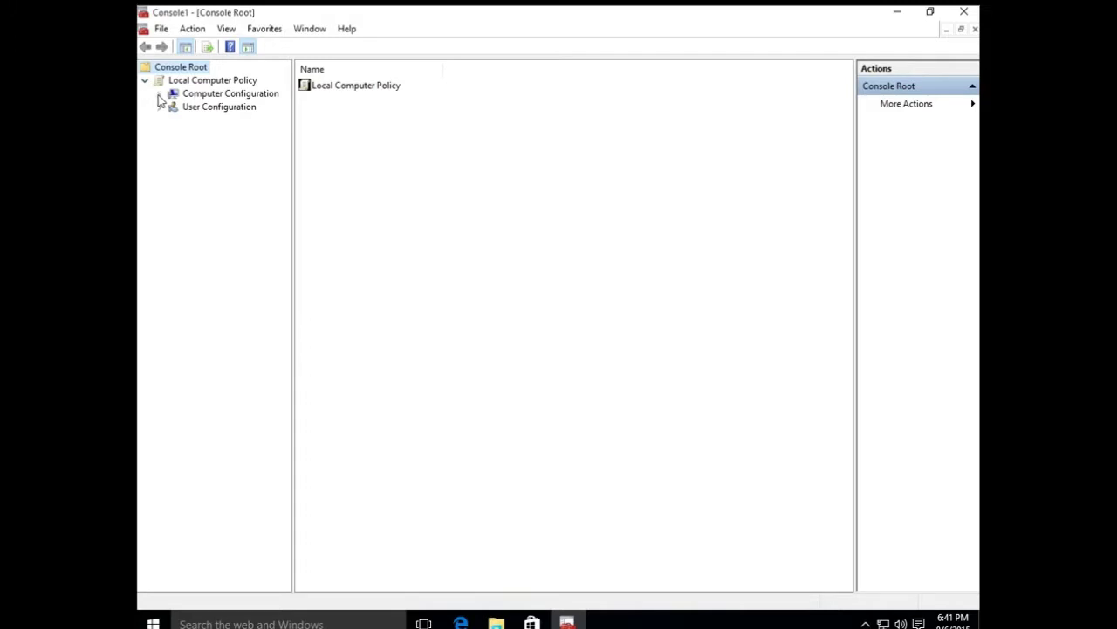
click(159, 95)
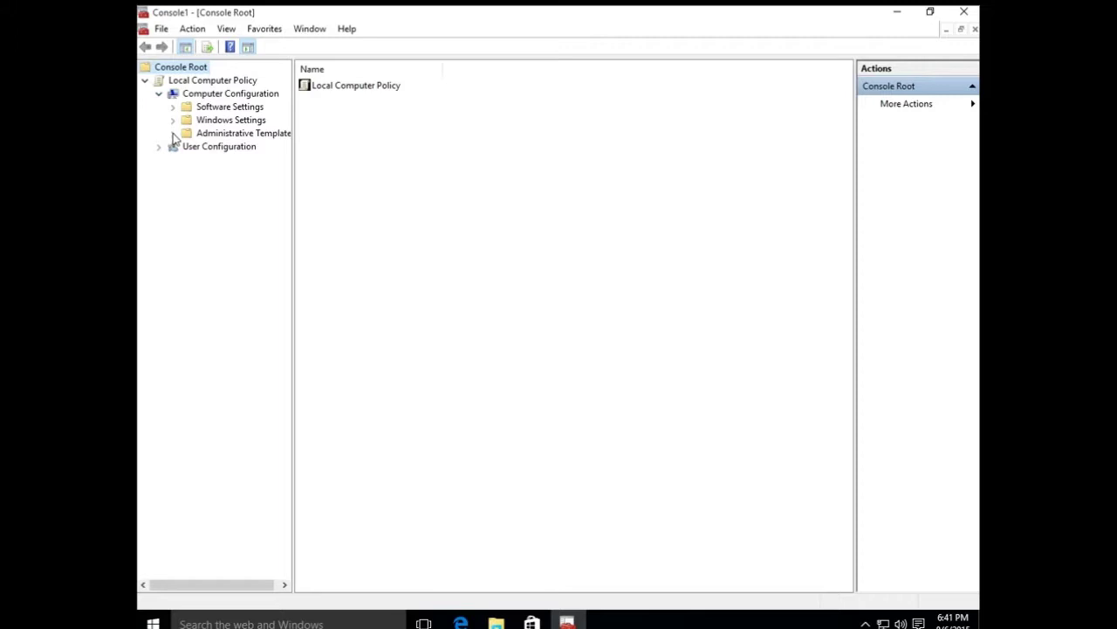
click(173, 133)
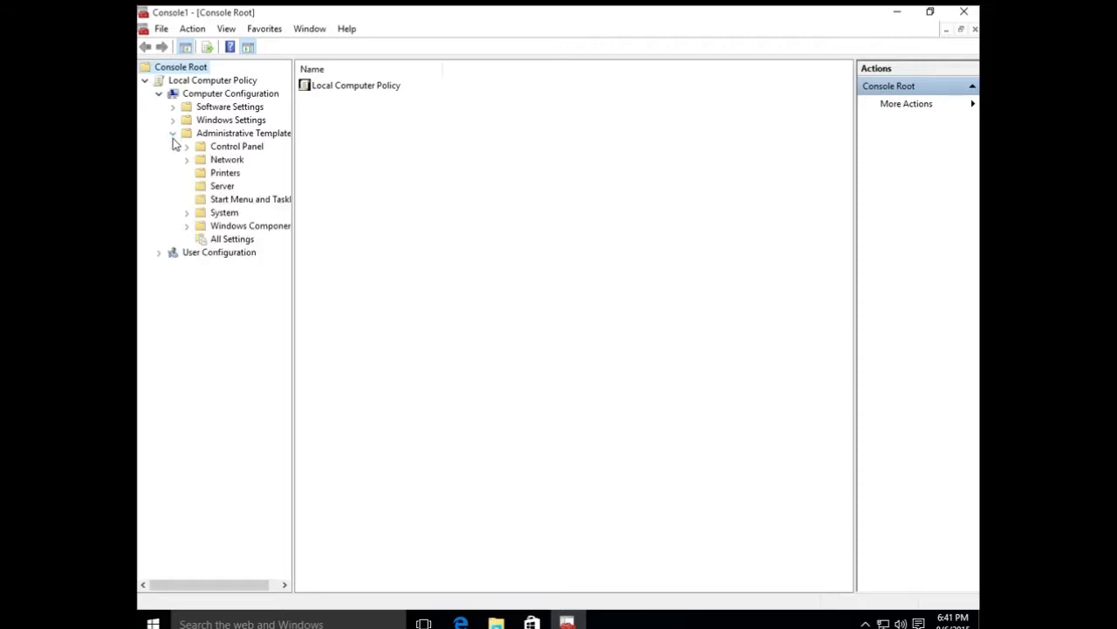
click(187, 226)
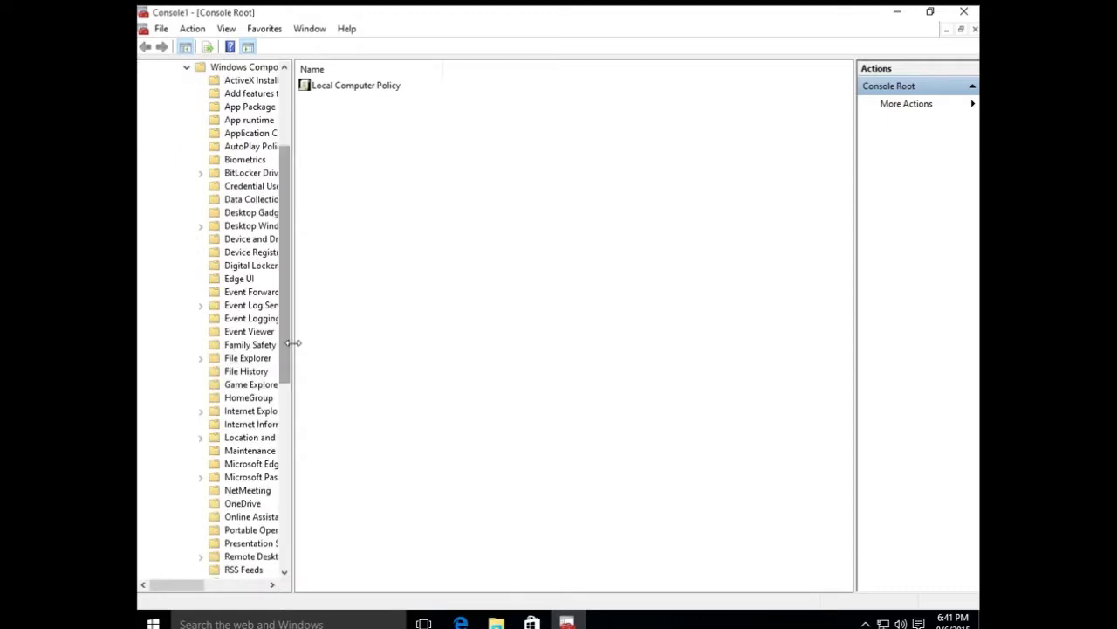
drag(293, 344, 339, 344)
drag(334, 305, 300, 508)
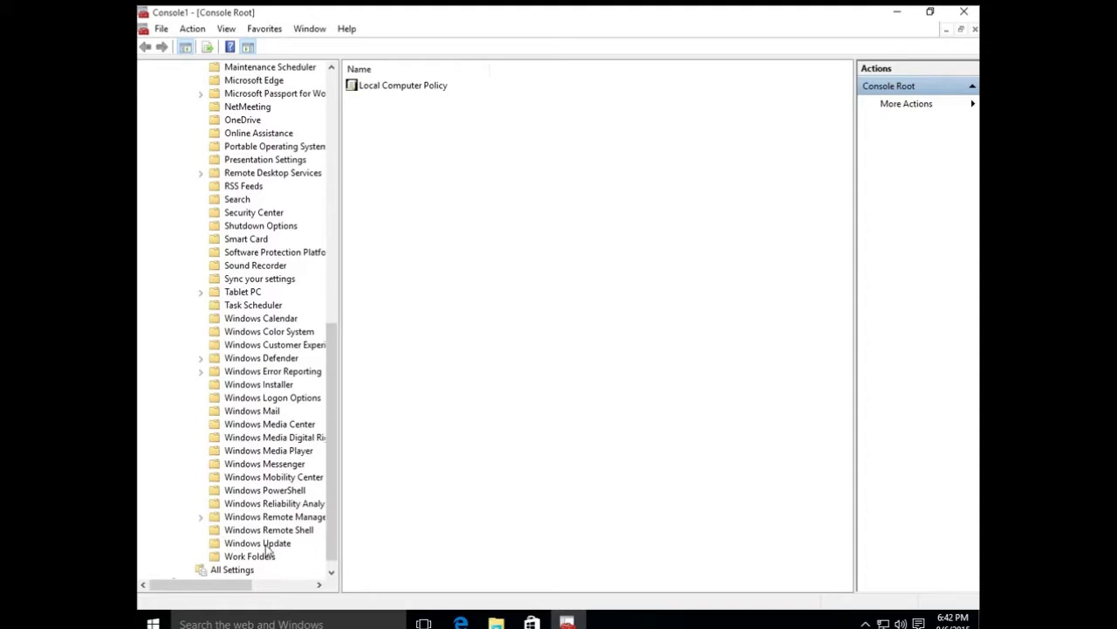
click(260, 545)
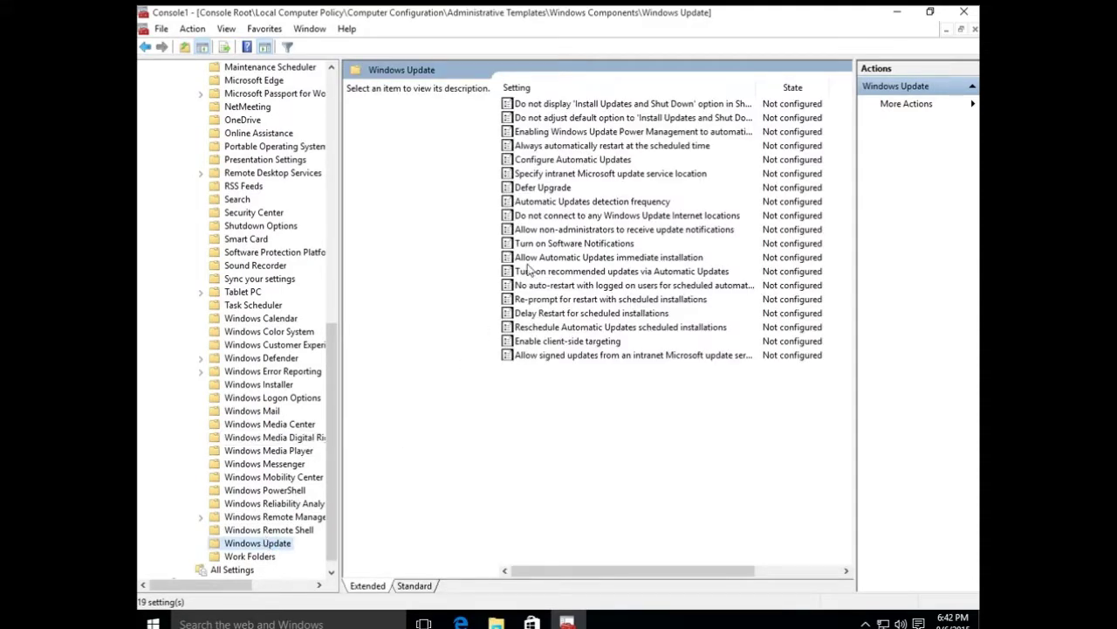
click(574, 162)
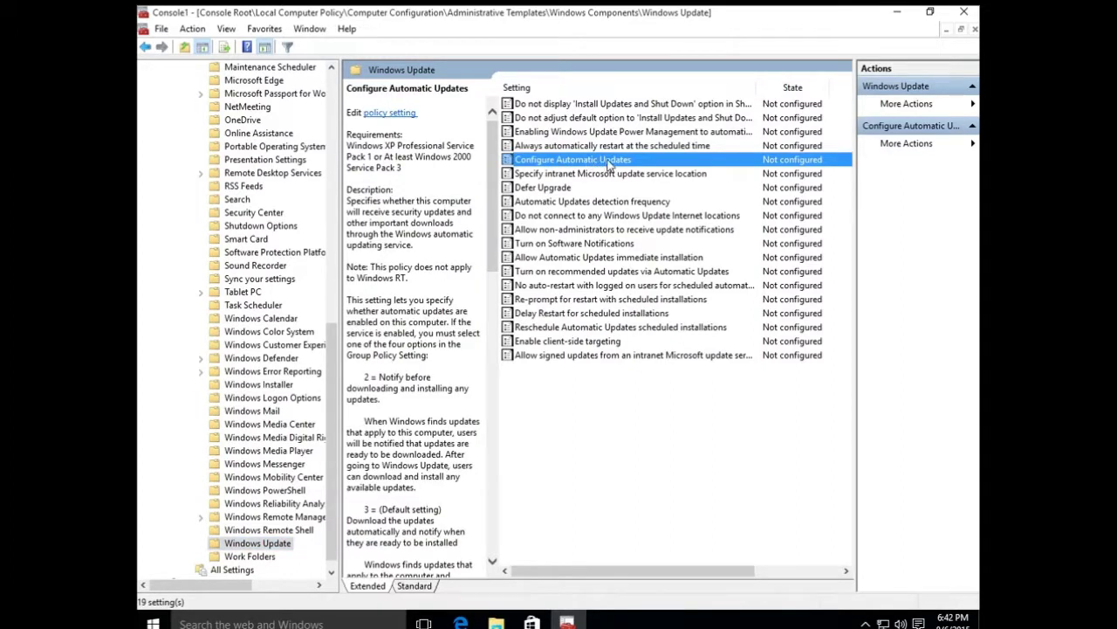
double_click(582, 162)
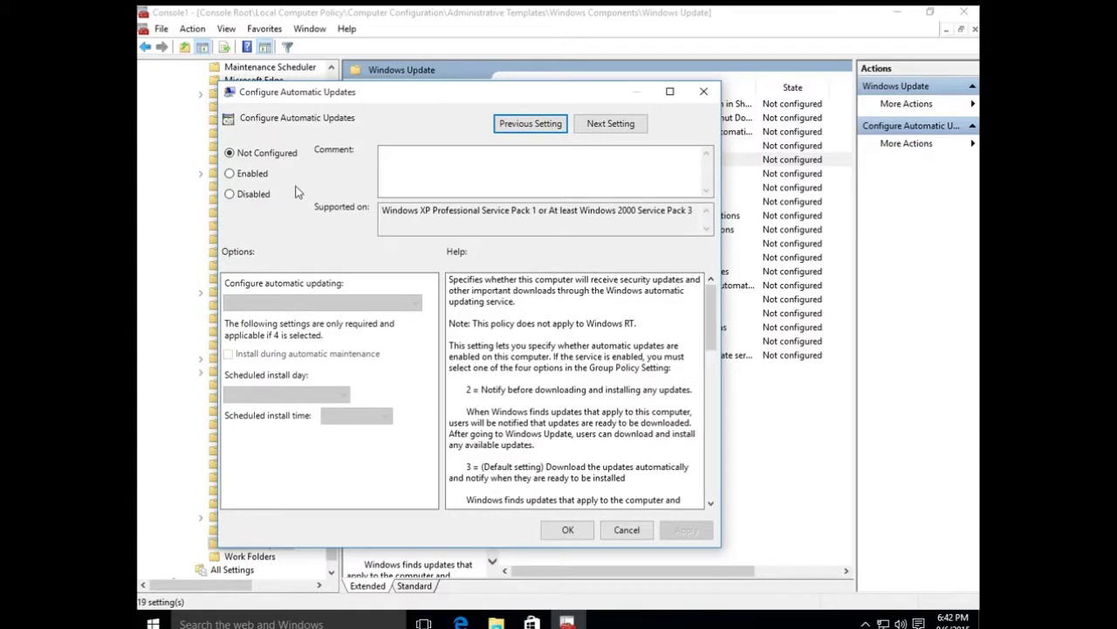
Enable Configure Automatic Updates with '2 - Notify for download and notify for install', then close the console unsaved.
click(230, 174)
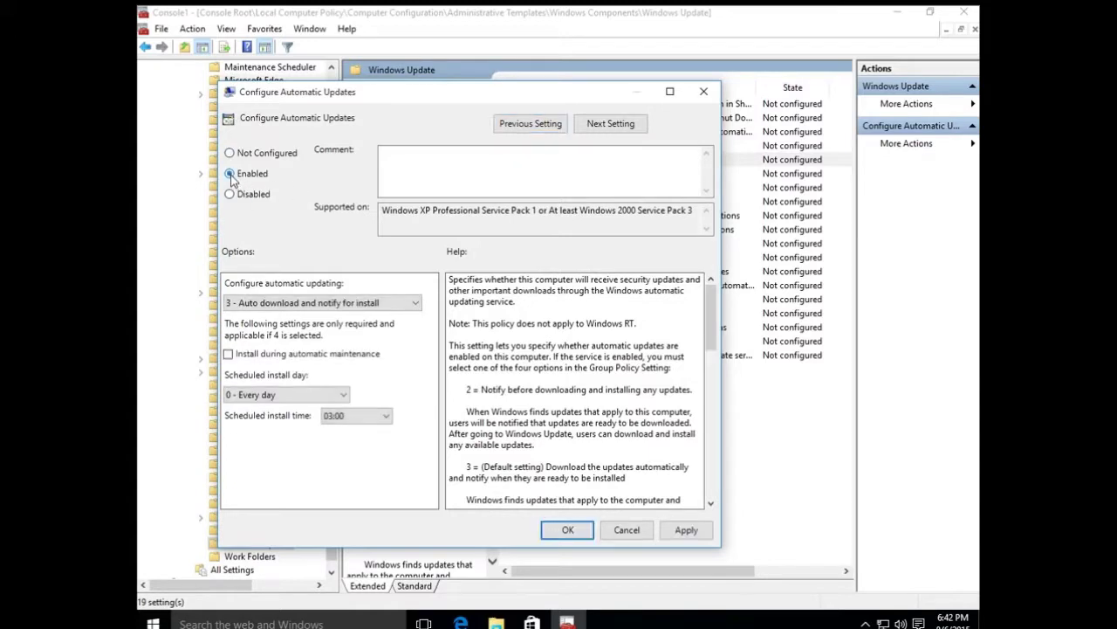
click(298, 306)
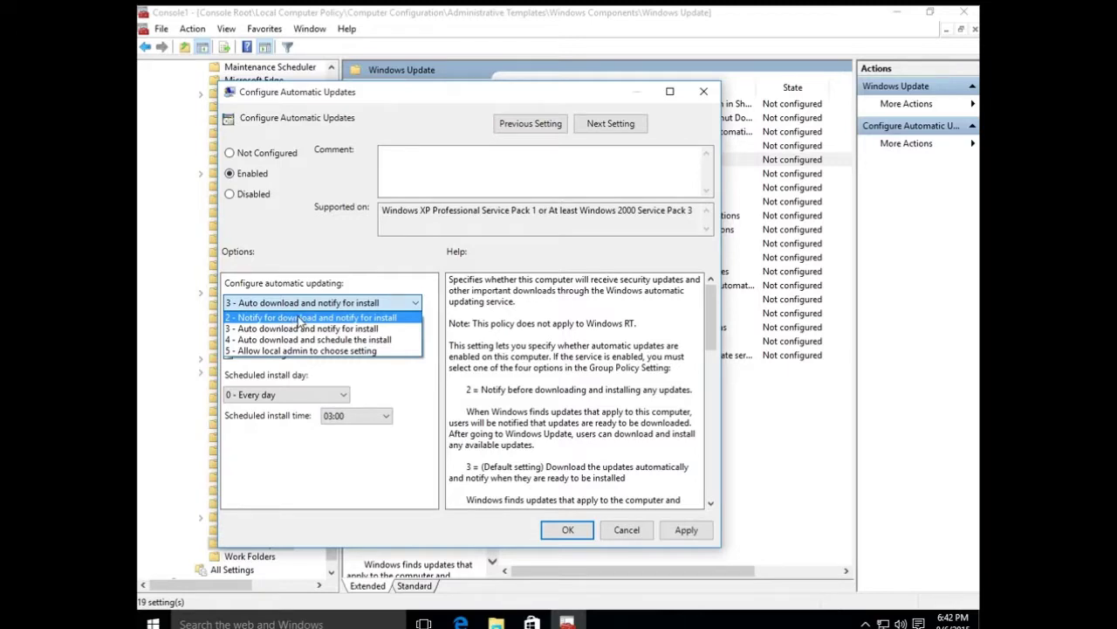
click(299, 318)
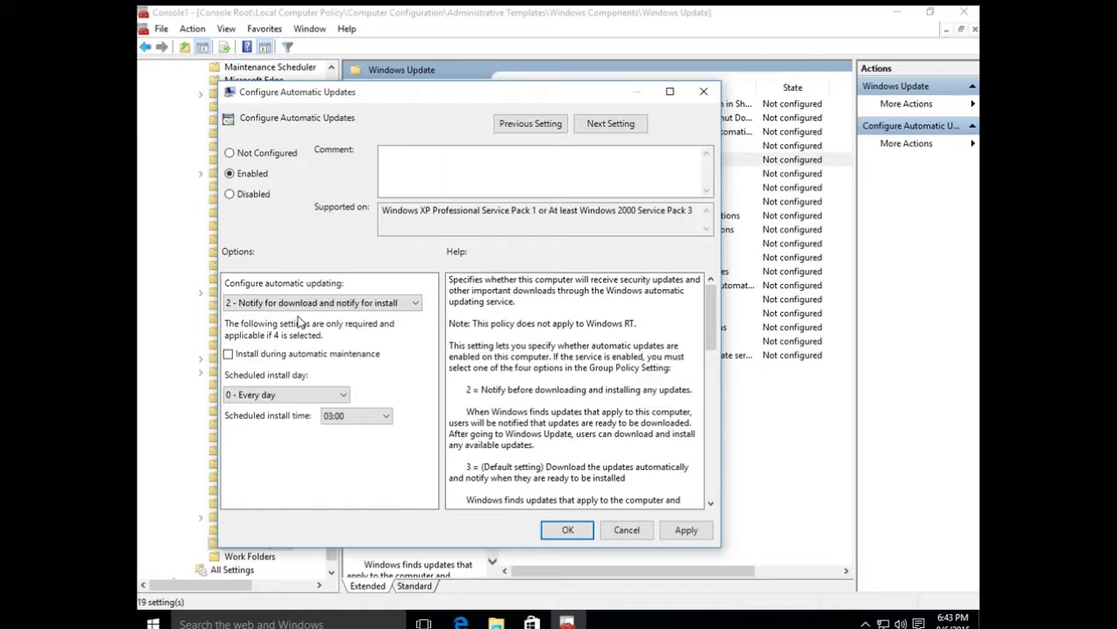
click(567, 531)
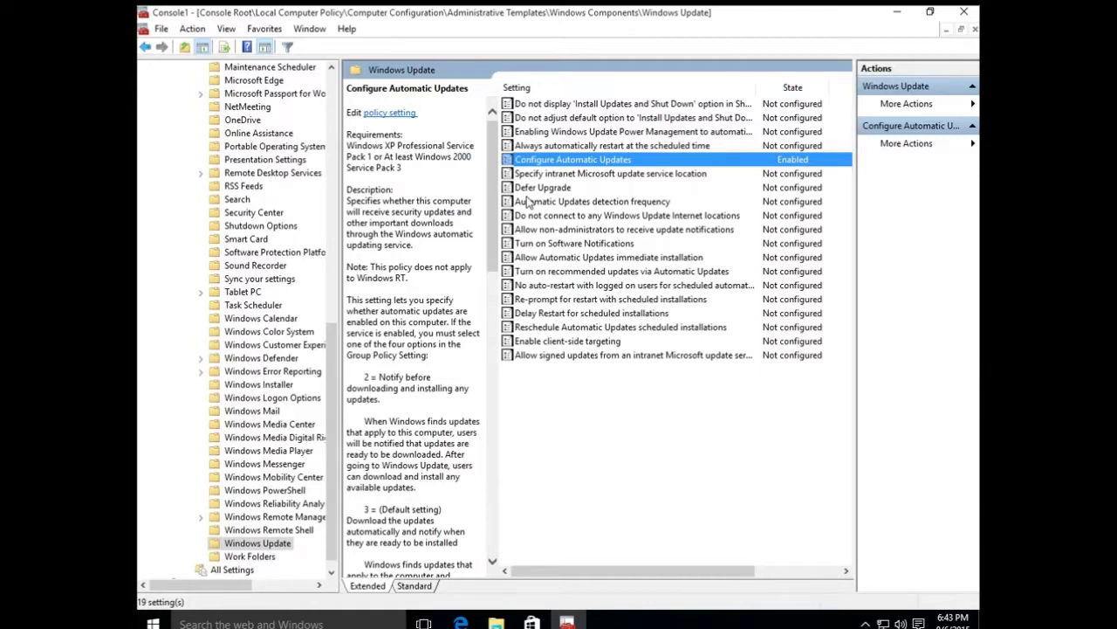
click(964, 13)
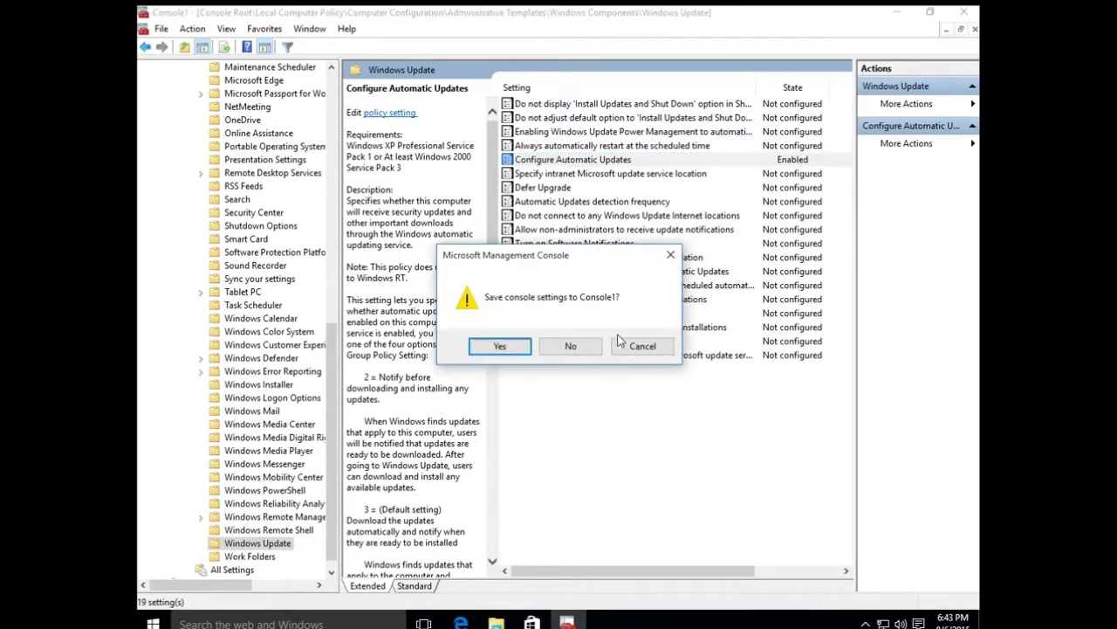
click(581, 351)
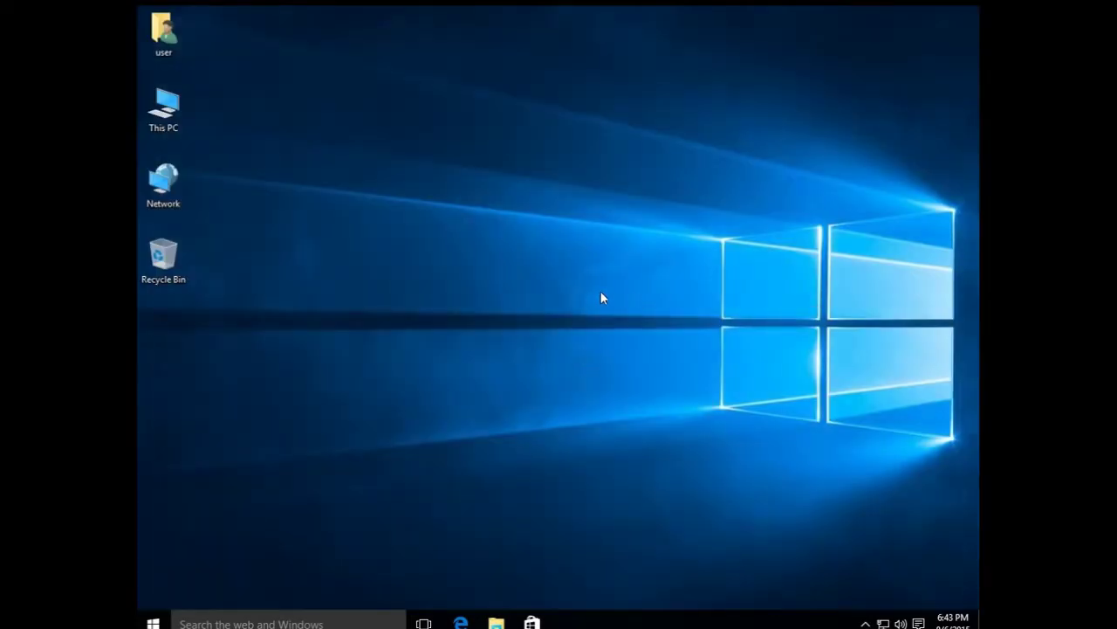